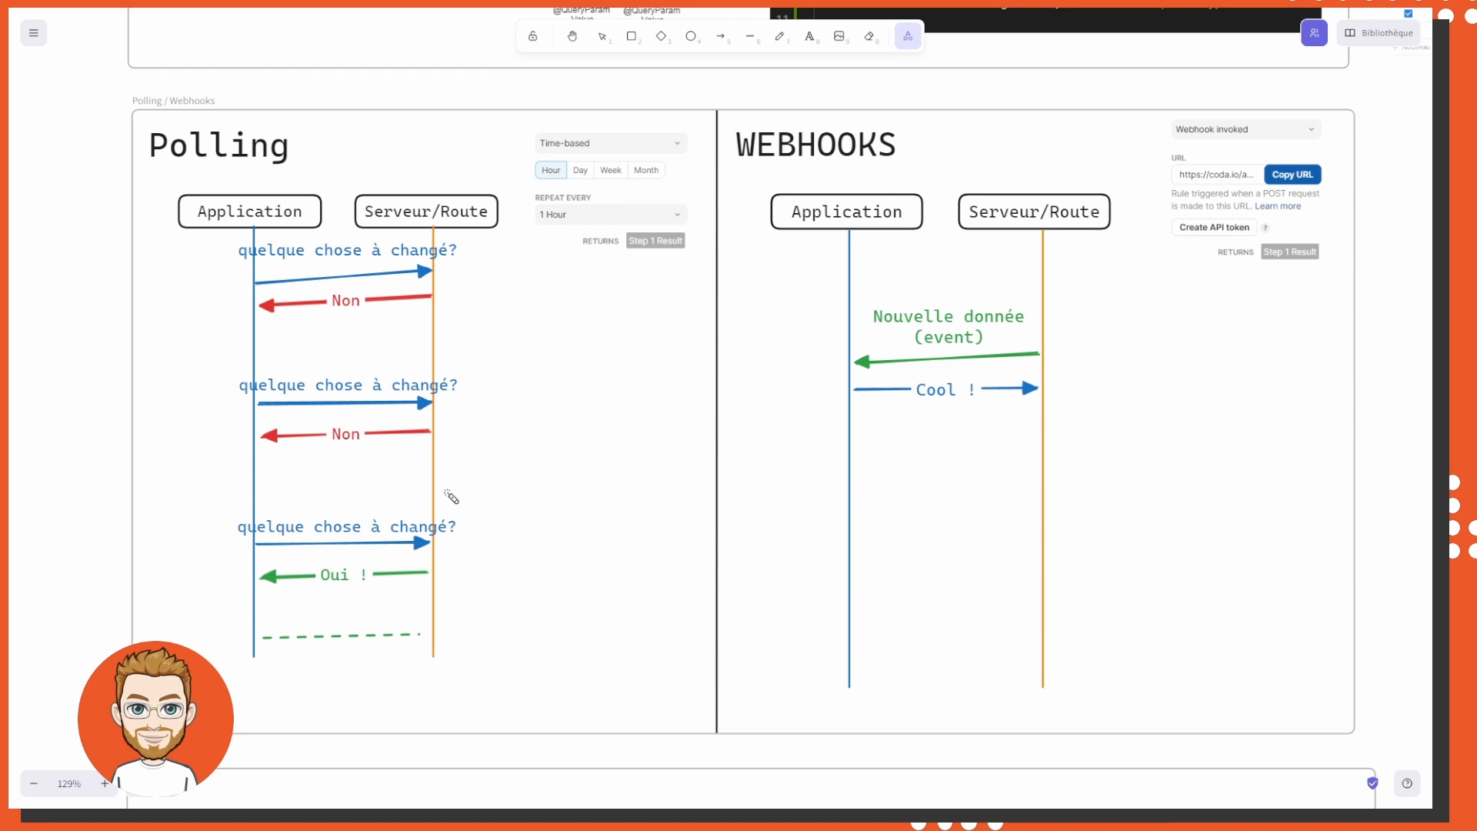
- Point out the time-based polling settings and the webhook trigger settings in the Polling / Webhooks frame with the laser pointer
mouse_move(785, 254)
left_mouse_down()
mouse_move(717, 204)
mouse_move(985, 278)
left_mouse_up()
mouse_move(1100, 123)
left_mouse_down()
mouse_move(1338, 123)
mouse_move(1033, 182)
left_mouse_up()
mouse_move(656, 119)
left_mouse_down()
mouse_move(731, 133)
mouse_move(664, 90)
mouse_move(675, 273)
mouse_move(704, 203)
left_mouse_up()
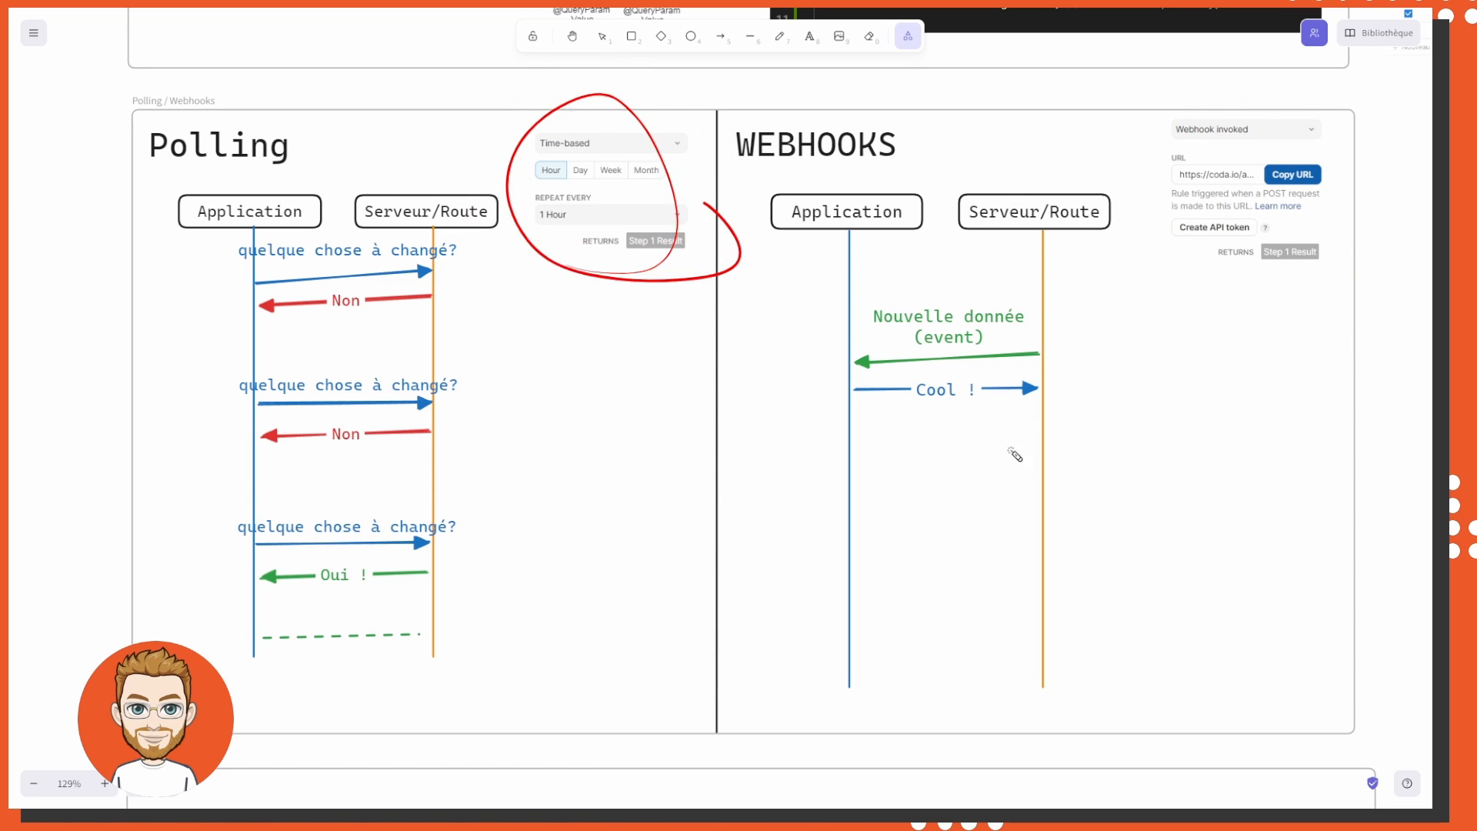
mouse_move(1267, 120)
left_mouse_down()
mouse_move(1100, 271)
mouse_move(1058, 233)
left_mouse_up()
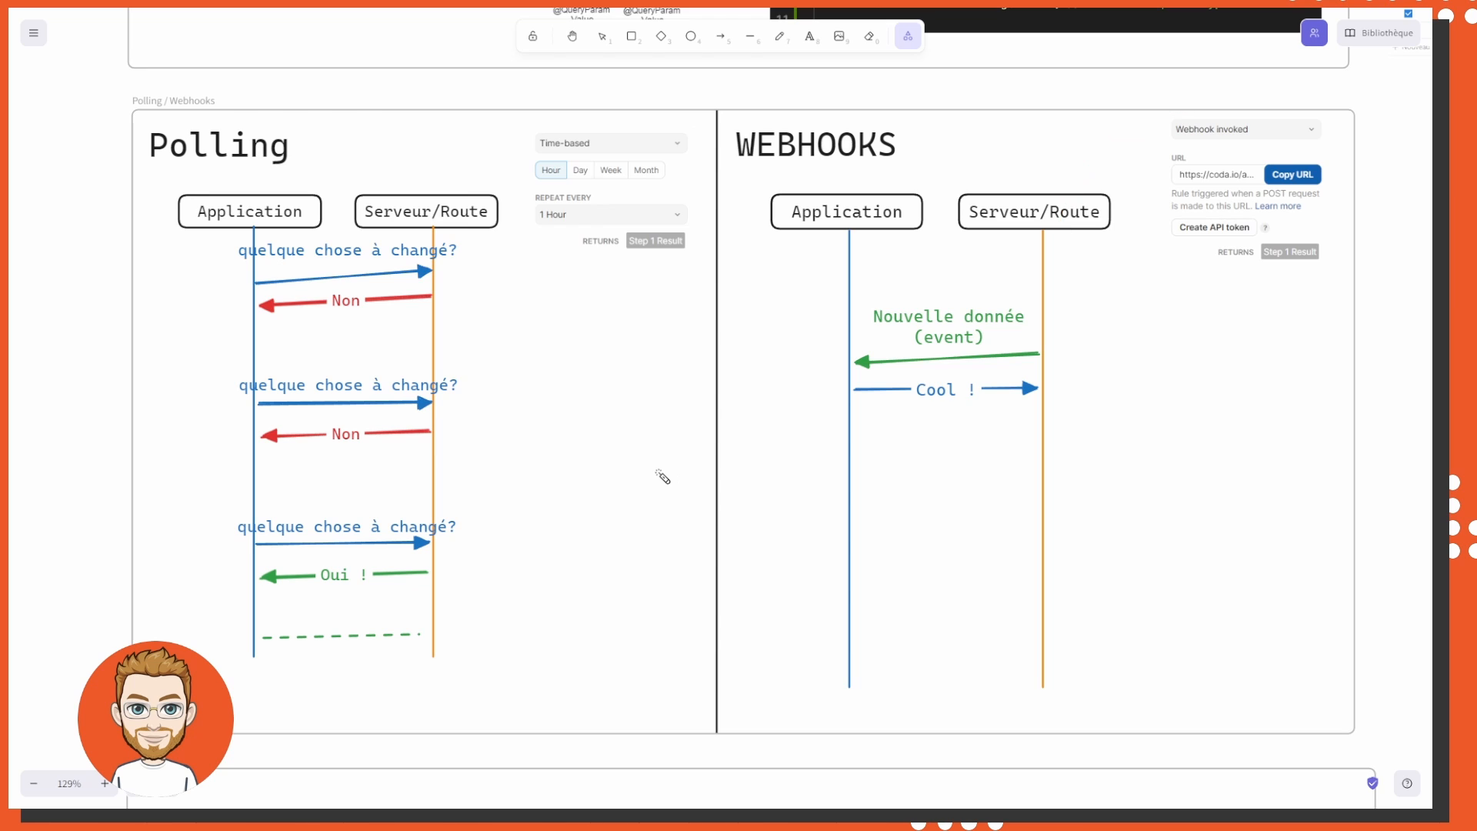
- Point out the WebHook Coda endpoint and the external POST request in the Frame 3 diagram with the laser pointer
scroll(662, 476, "down", 6)
scroll(676, 382, "down", 1)
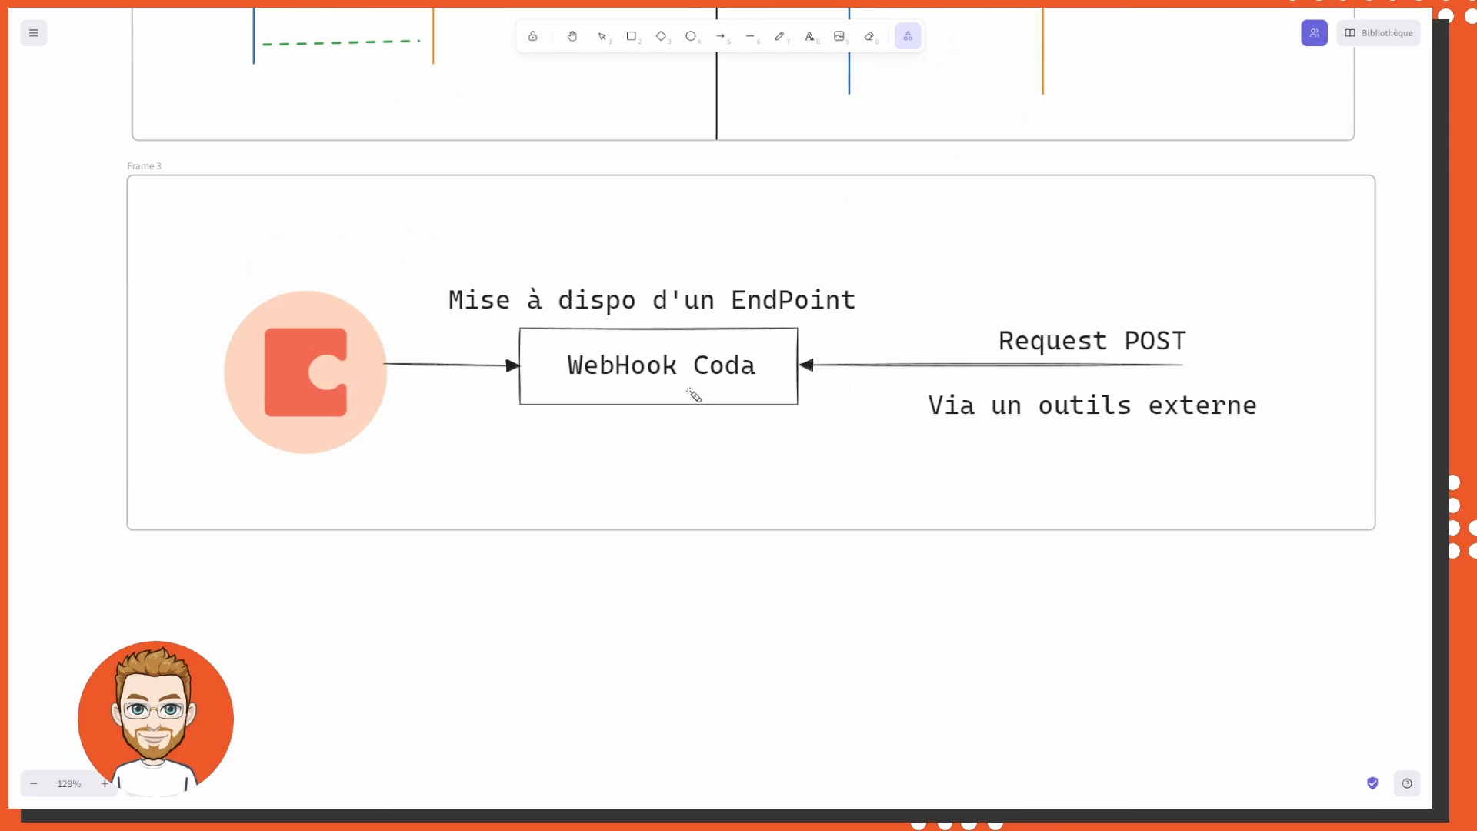
mouse_move(354, 275)
left_mouse_down()
mouse_move(167, 365)
mouse_move(197, 448)
mouse_move(758, 389)
mouse_move(593, 403)
mouse_move(678, 393)
left_mouse_up()
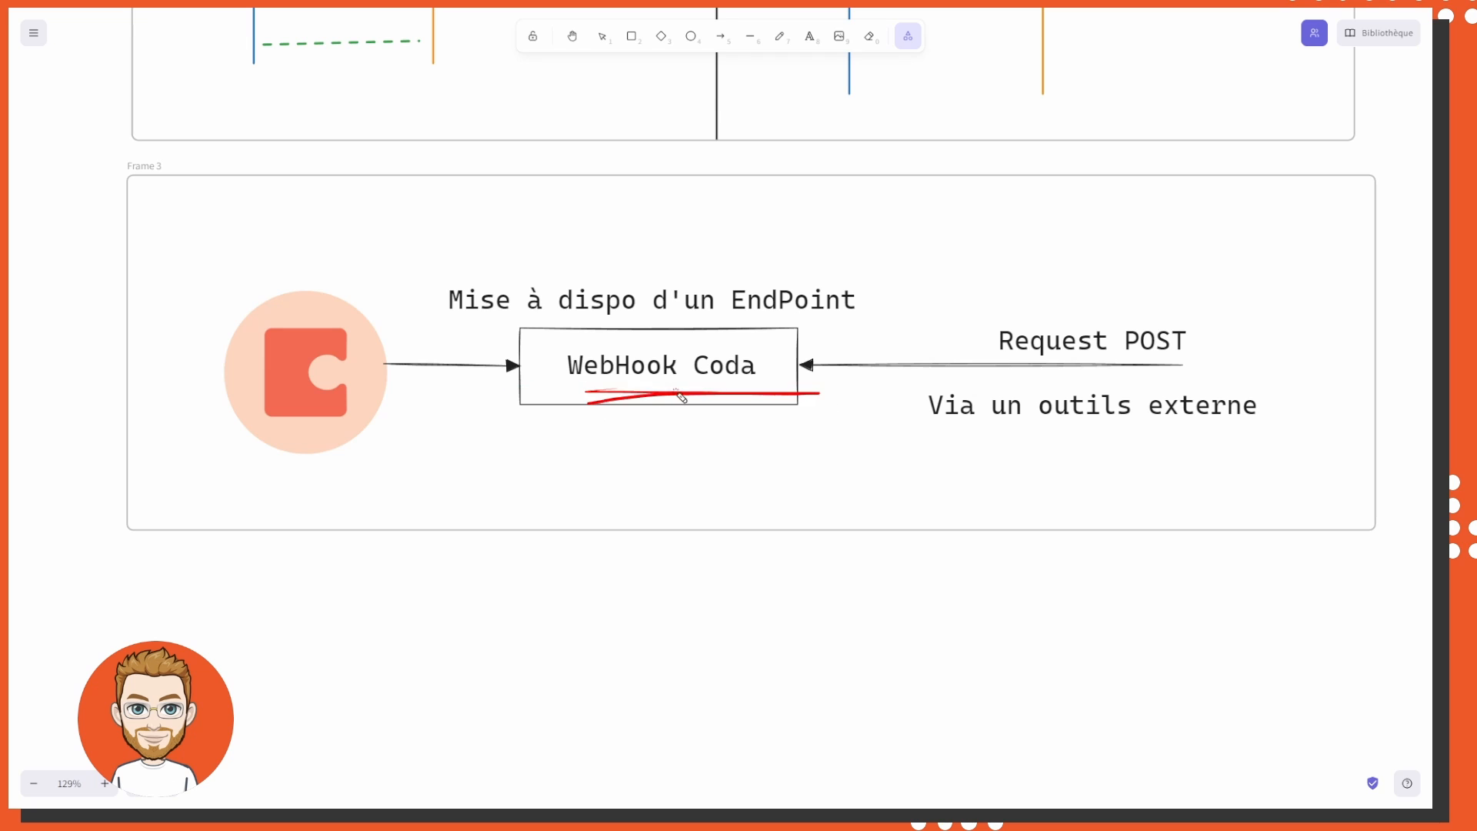
mouse_move(778, 321)
left_mouse_down()
mouse_move(847, 323)
mouse_move(907, 290)
mouse_move(896, 239)
left_mouse_up()
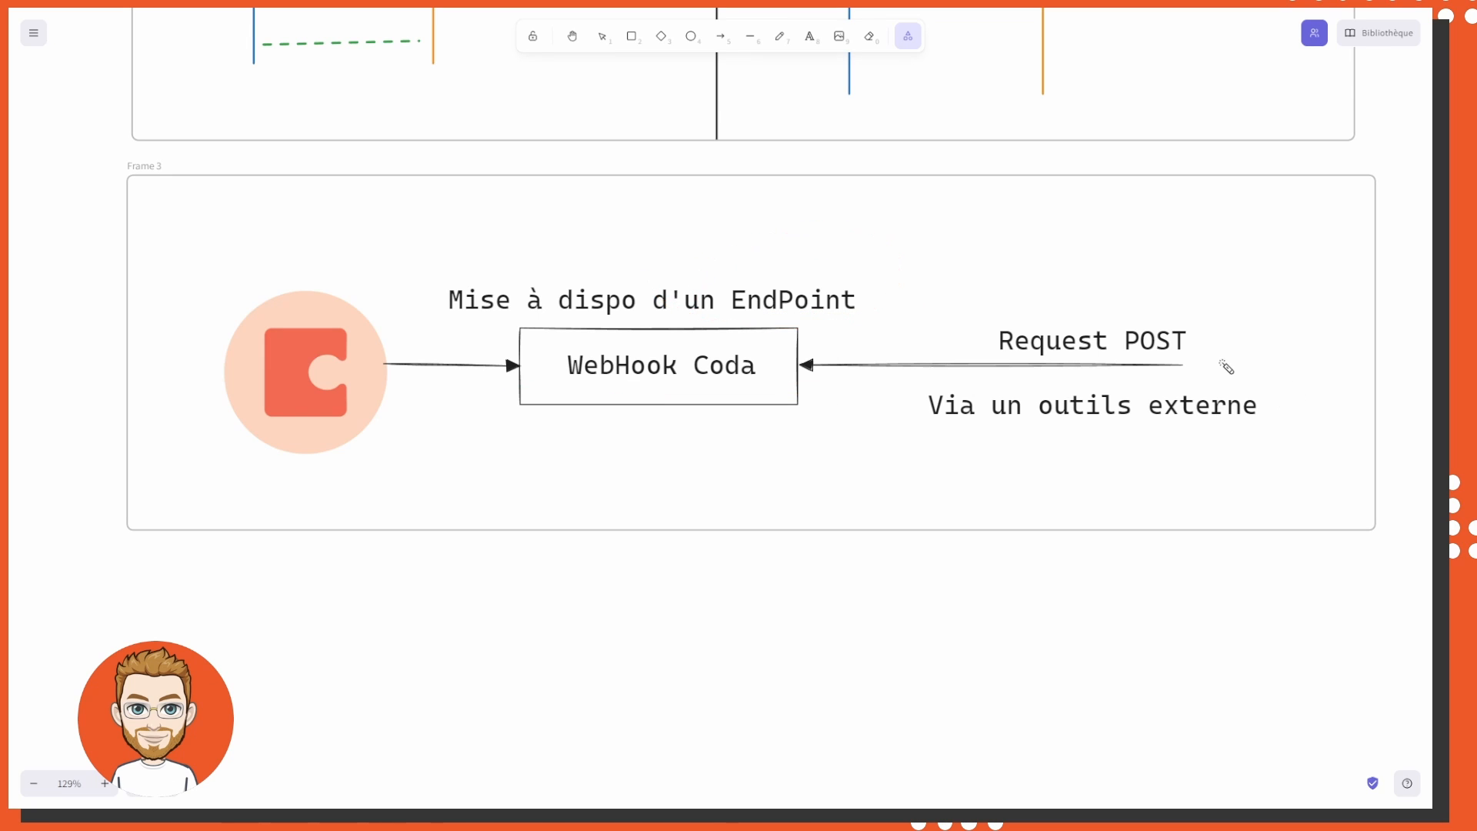
mouse_move(1254, 469)
left_mouse_down()
mouse_move(817, 419)
mouse_move(1261, 430)
left_mouse_up()
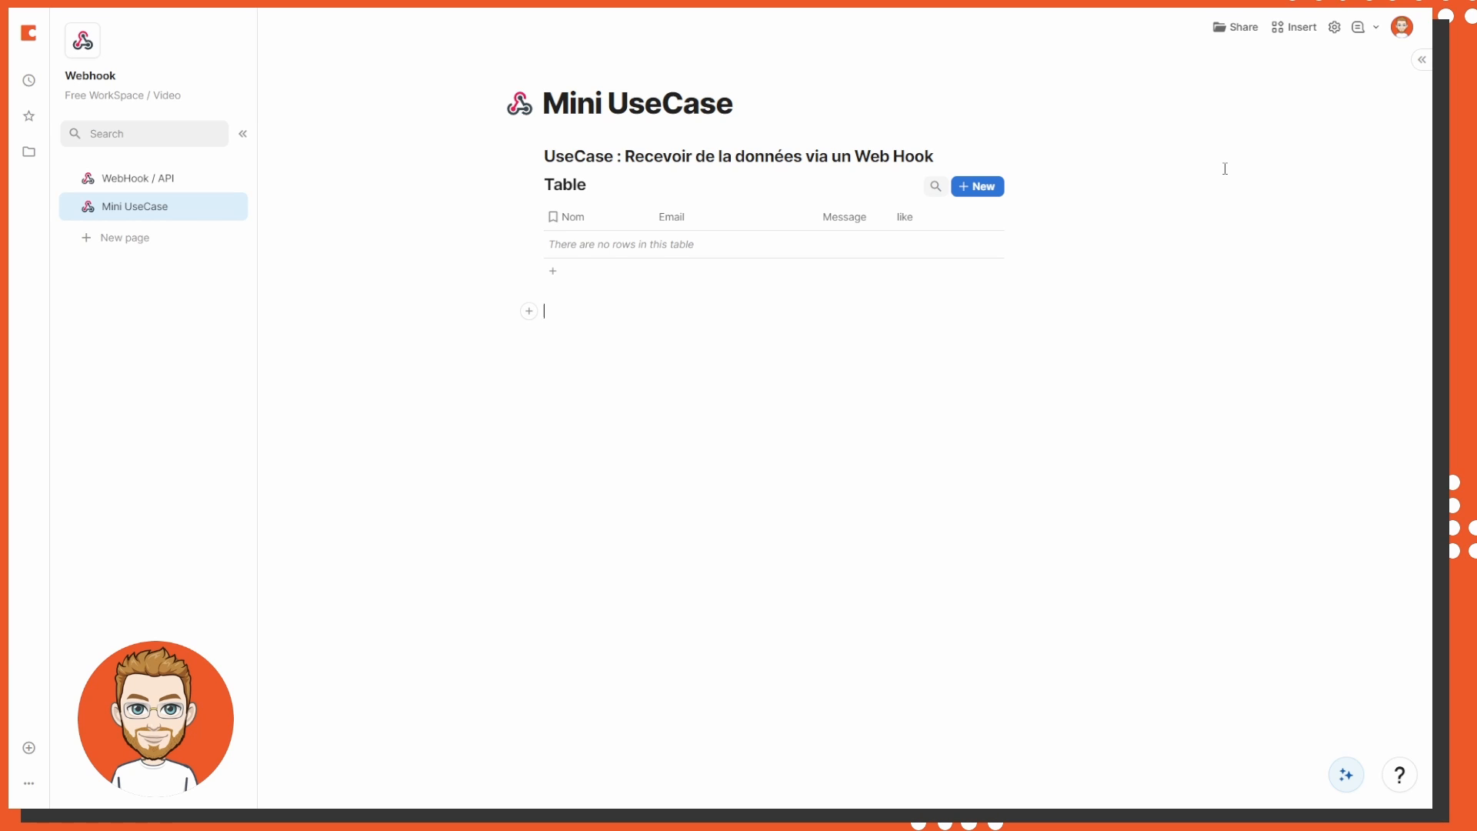
- Switch to the Coda doc, create an automation rule, turn it on and set its trigger to Webhook invoked
left_click(1335, 27)
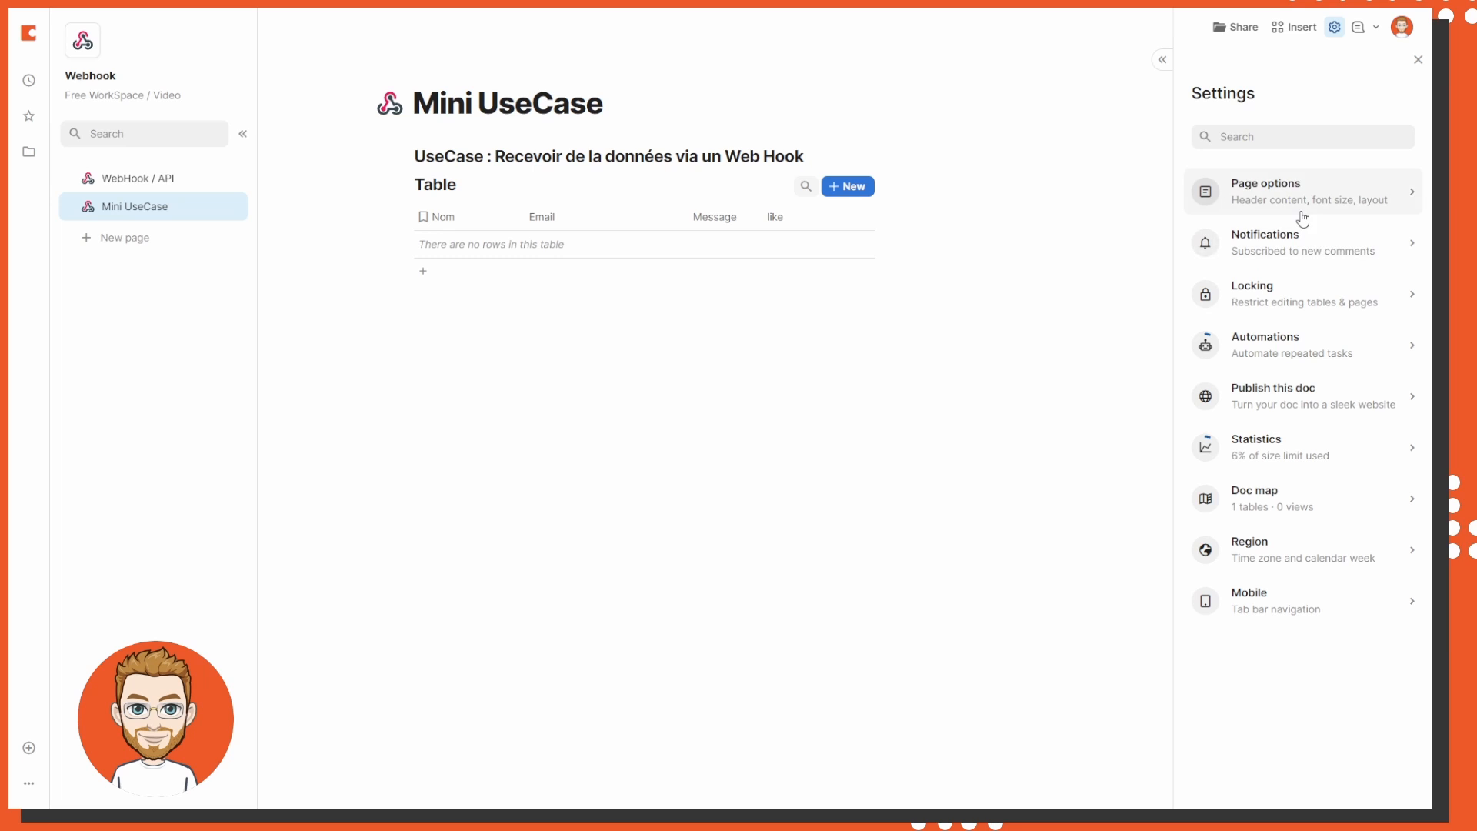
left_click(1292, 344)
left_click(1234, 299)
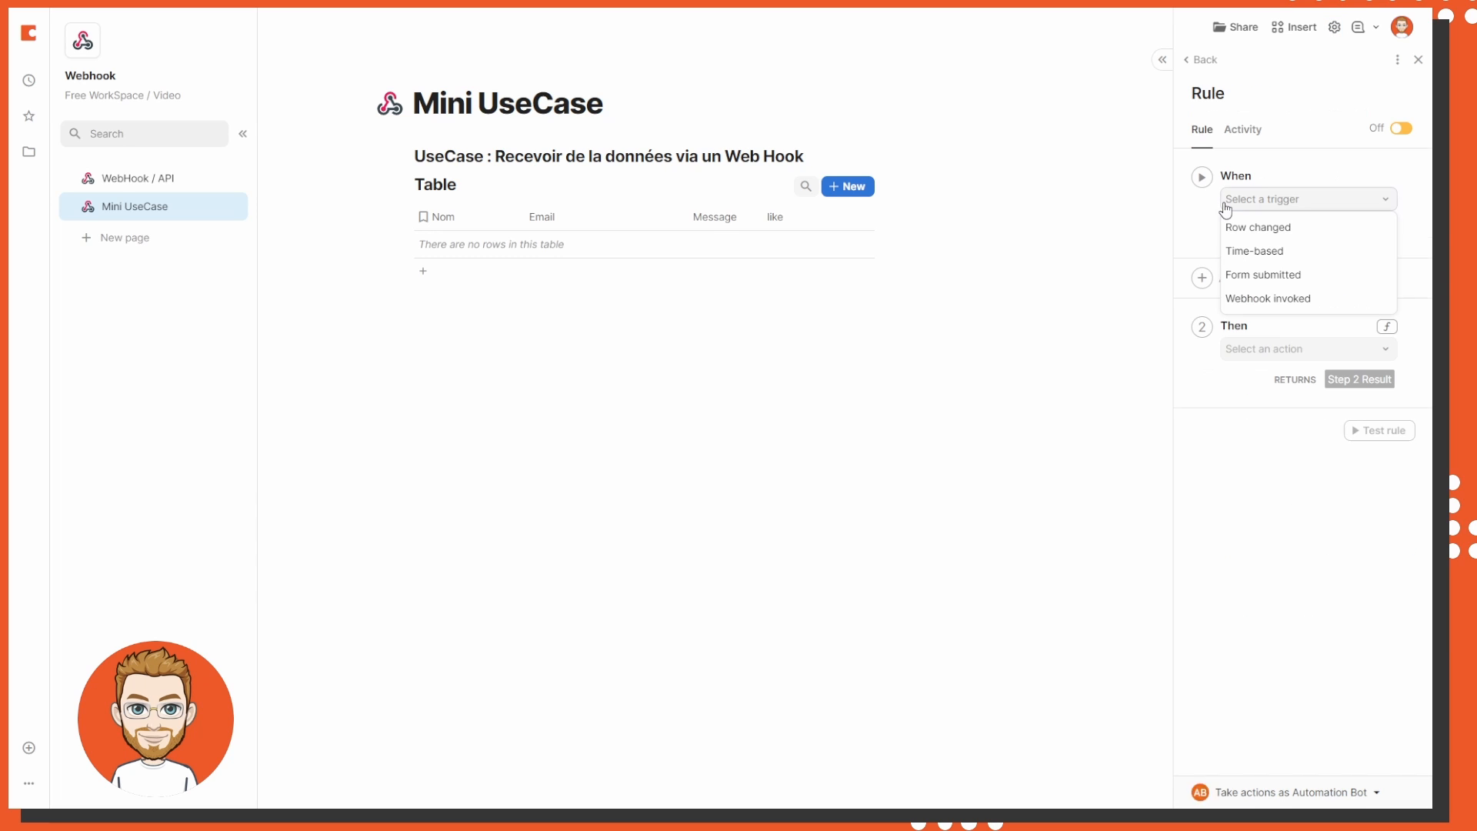
left_click(1339, 109)
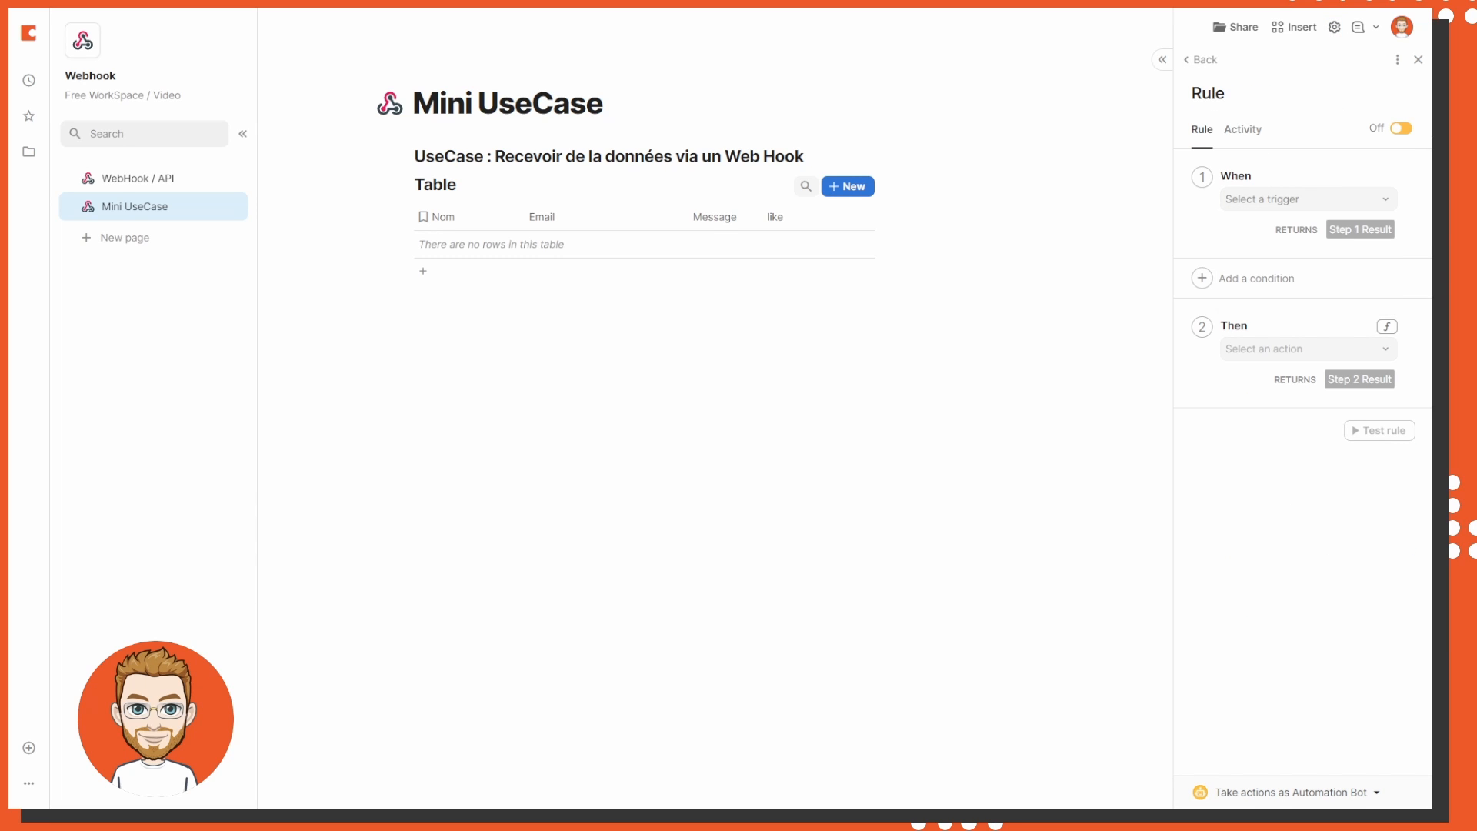
left_click(1401, 129)
left_click(1236, 205)
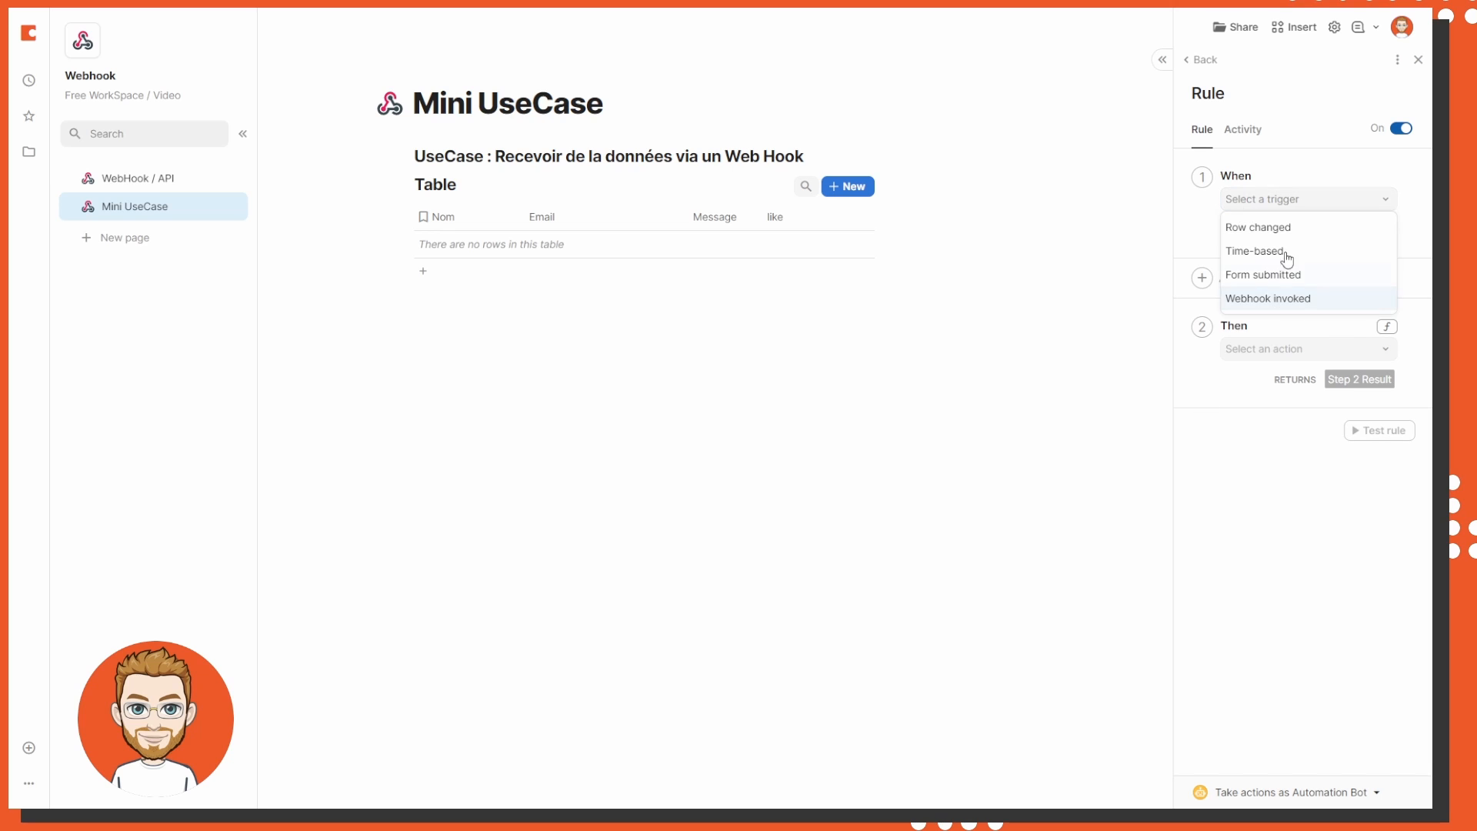
left_click(1295, 301)
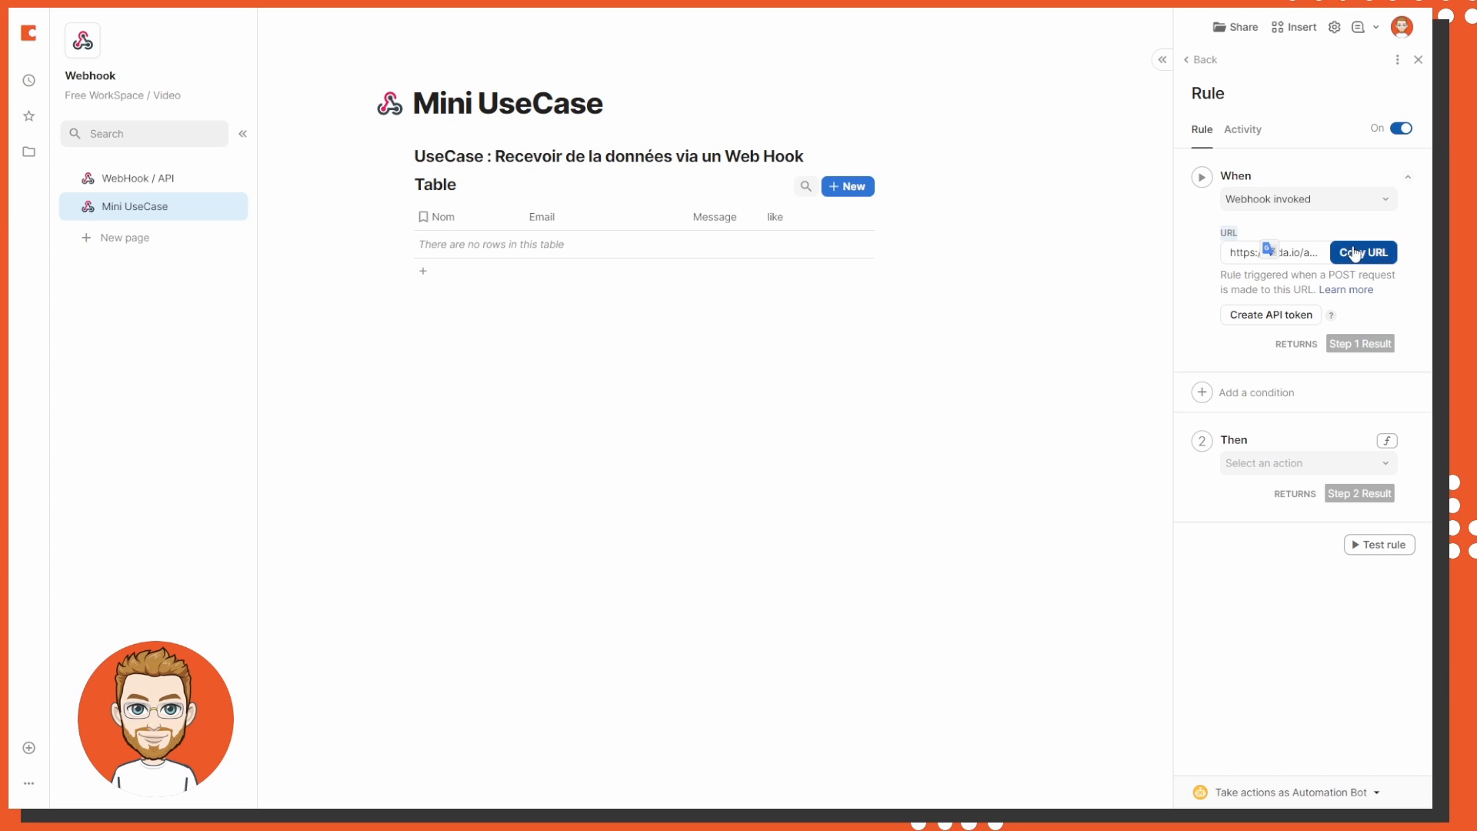
- Translate the description under the webhook URL from English into French
left_click_drag(1223, 273, 1409, 297)
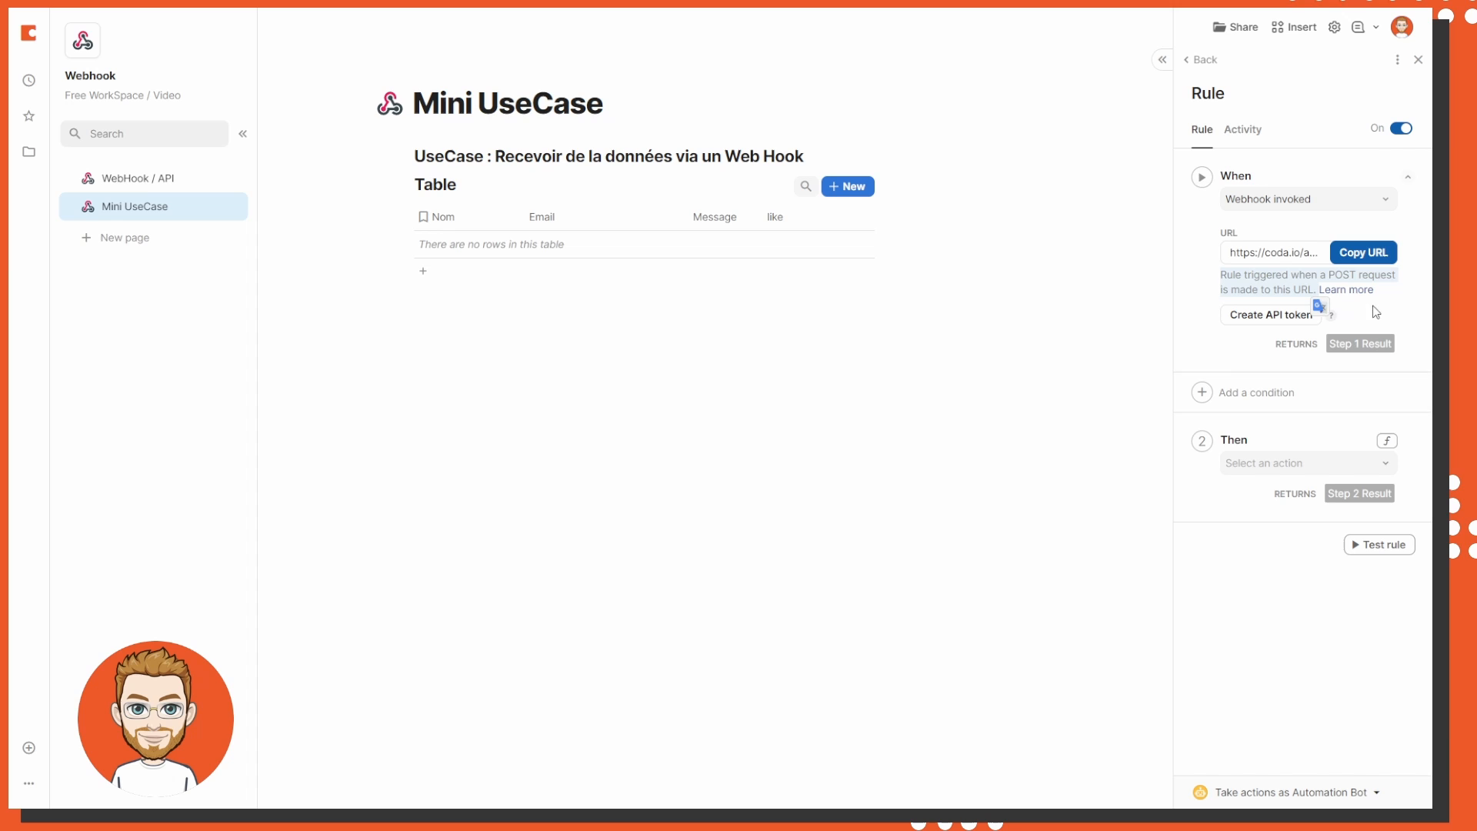
left_click(1319, 306)
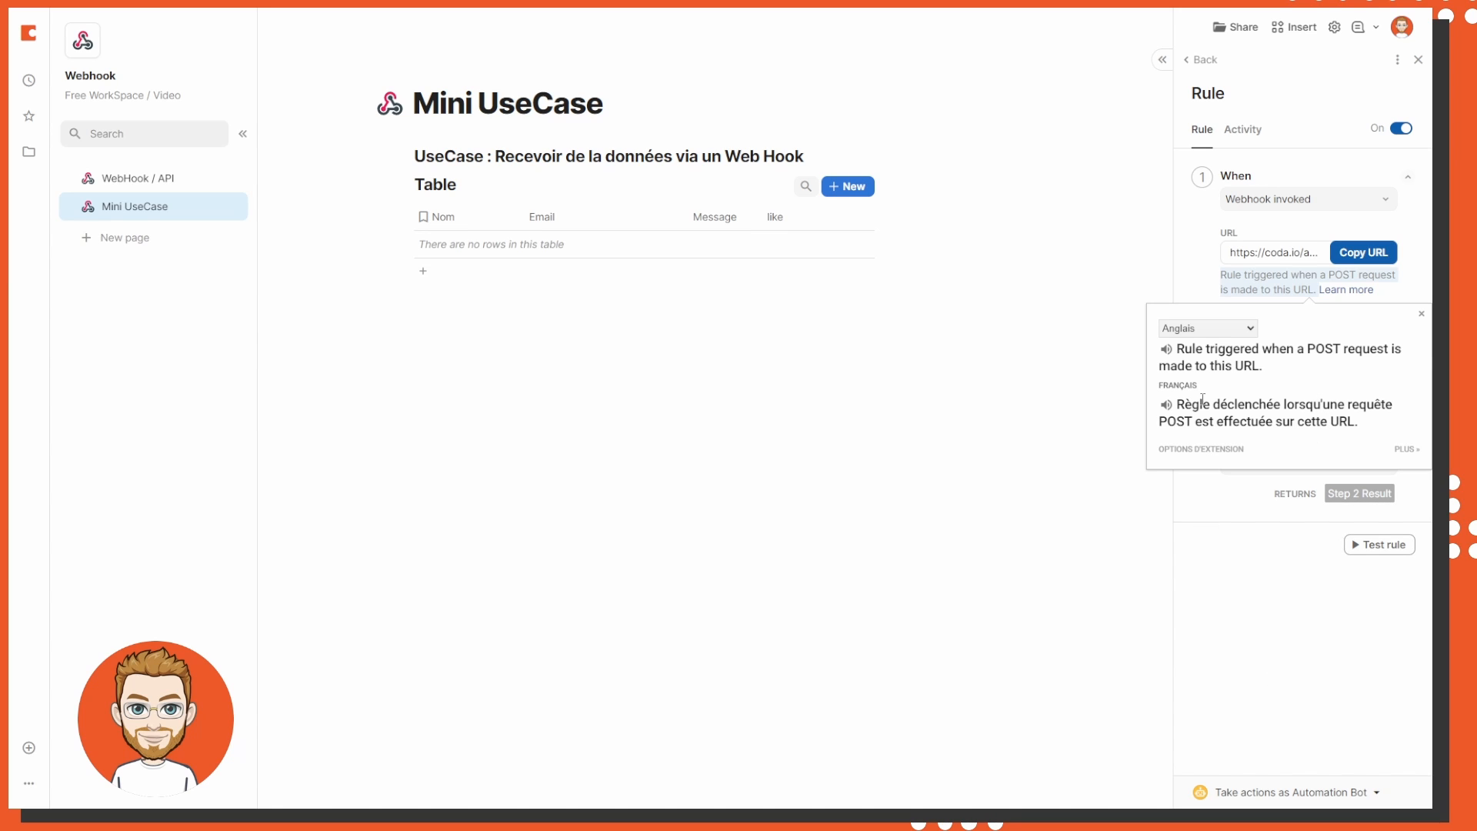
left_click(1258, 571)
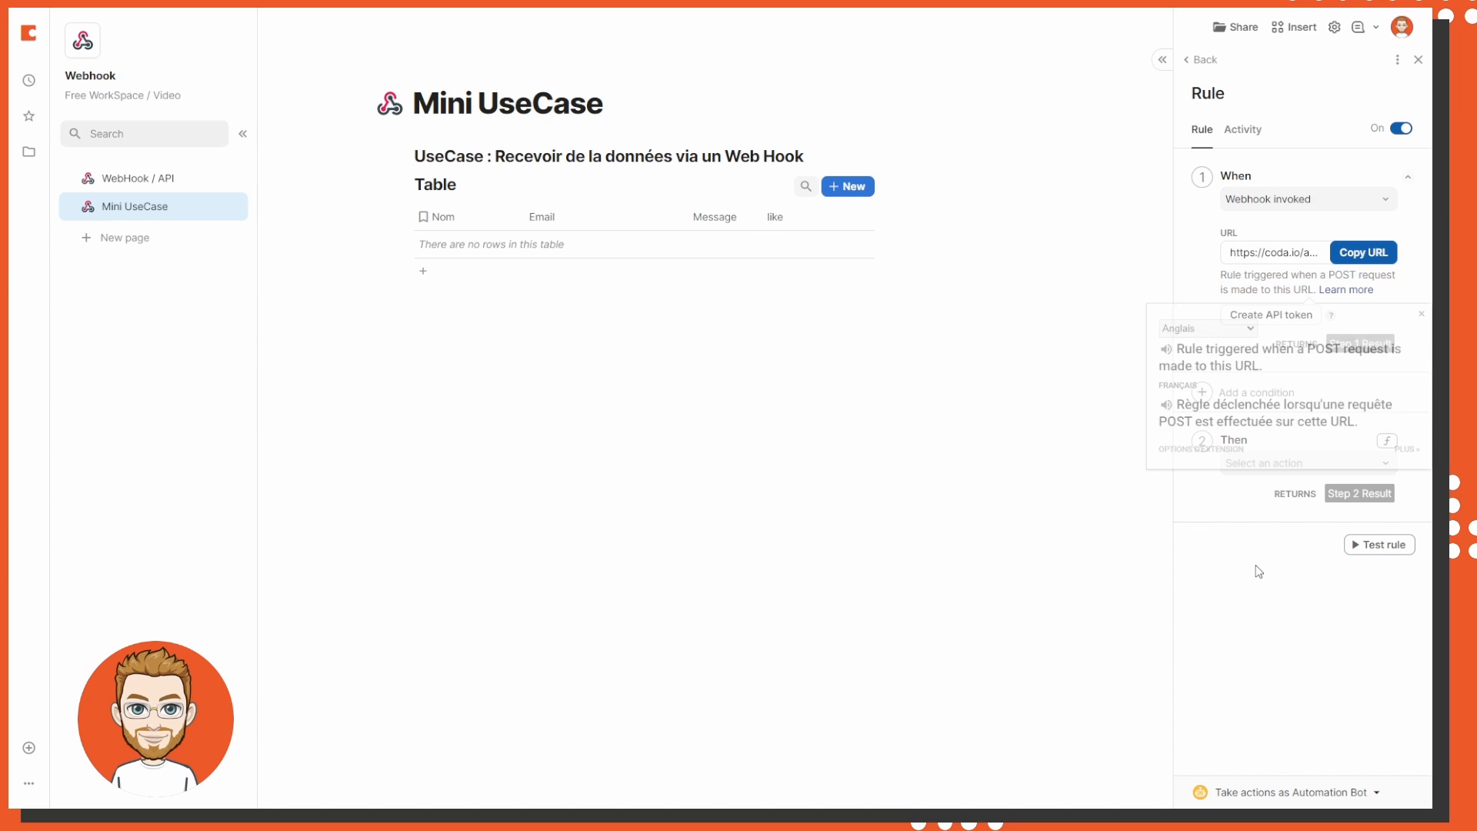
- Create an API token for the webhook and copy the webhook URL into the sendToCoda request in Postman
left_click(1310, 309)
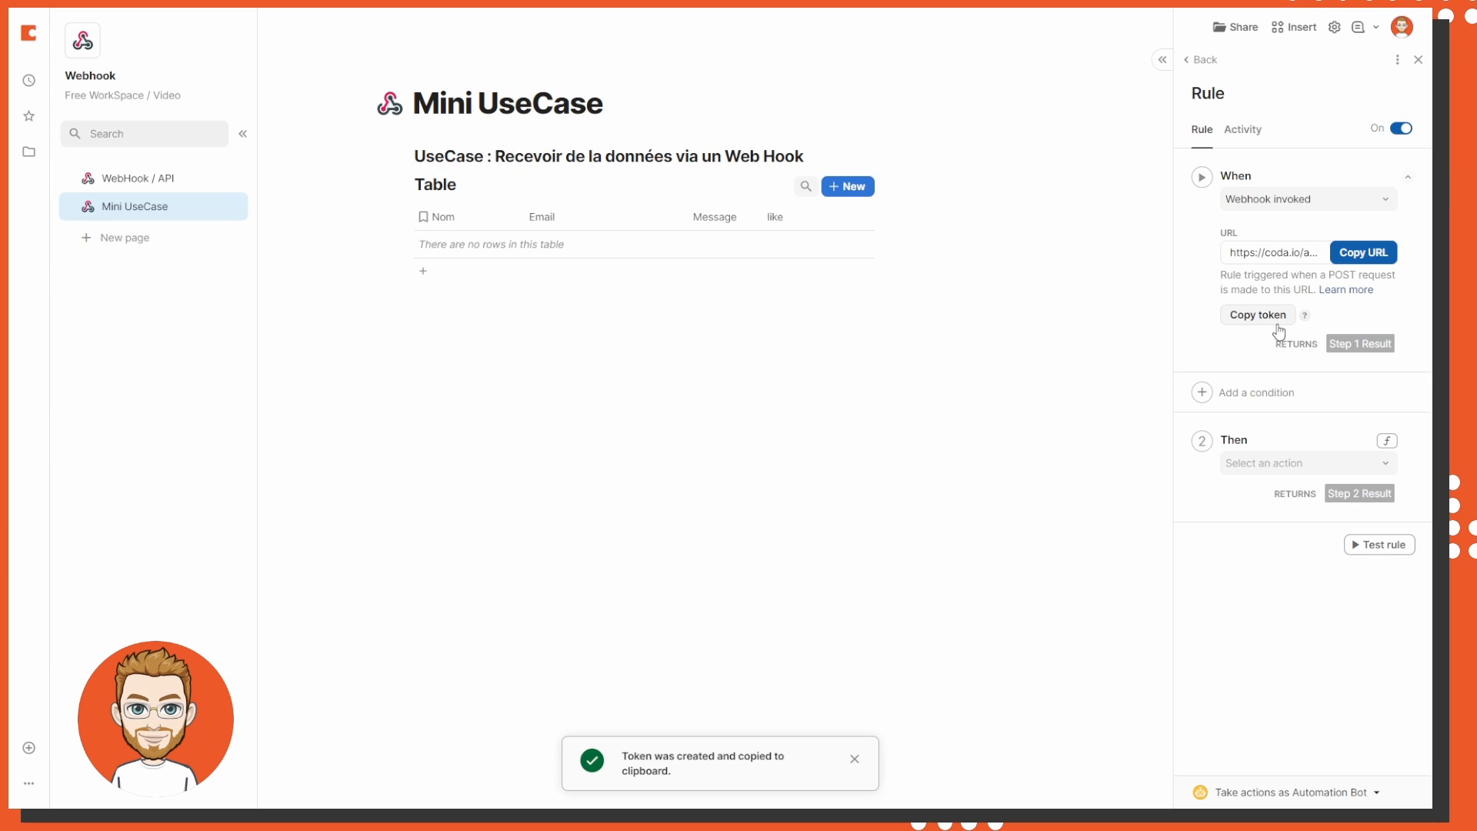
left_click(1377, 254)
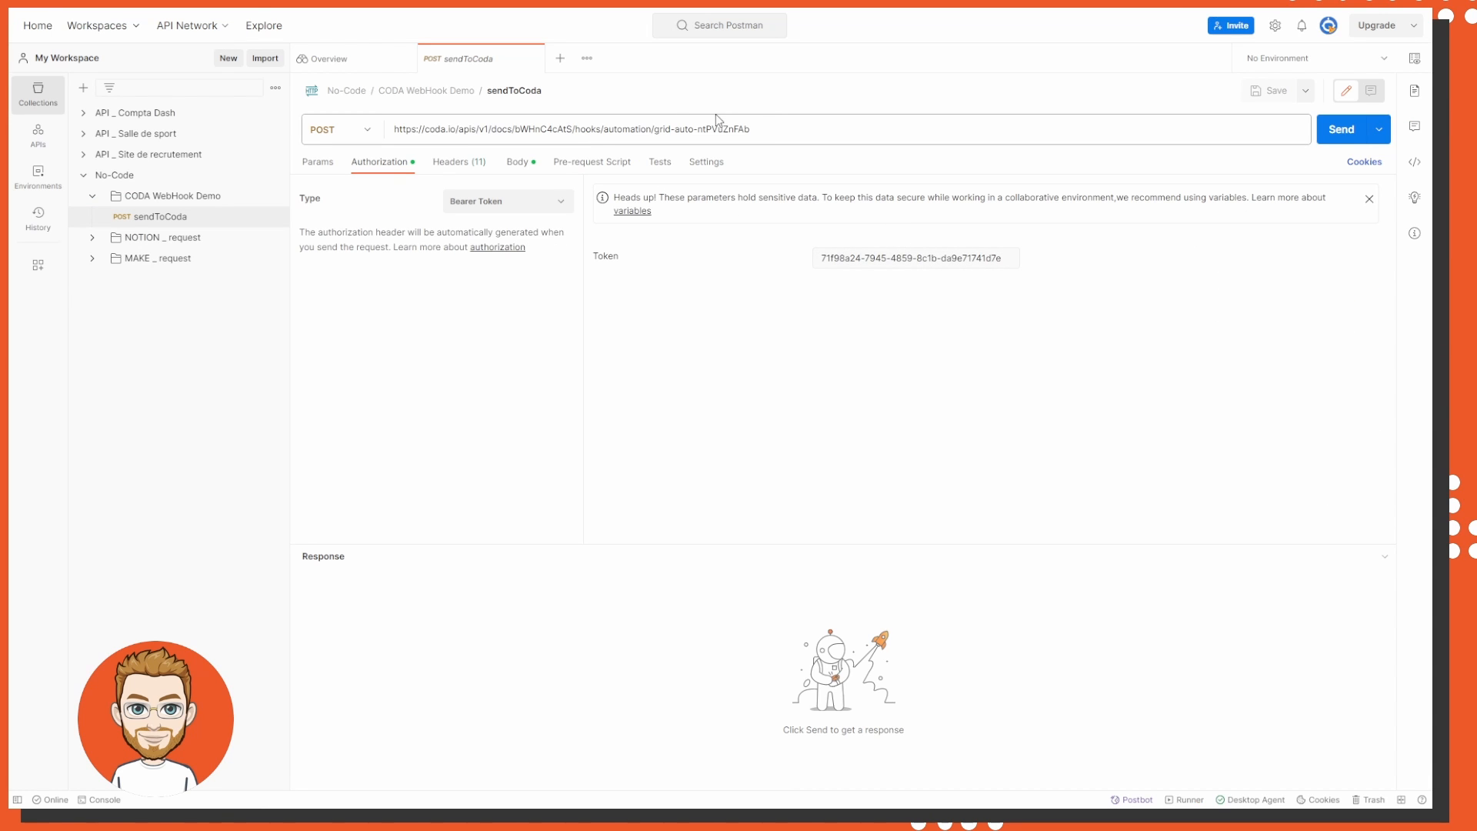
triple_click(775, 122)
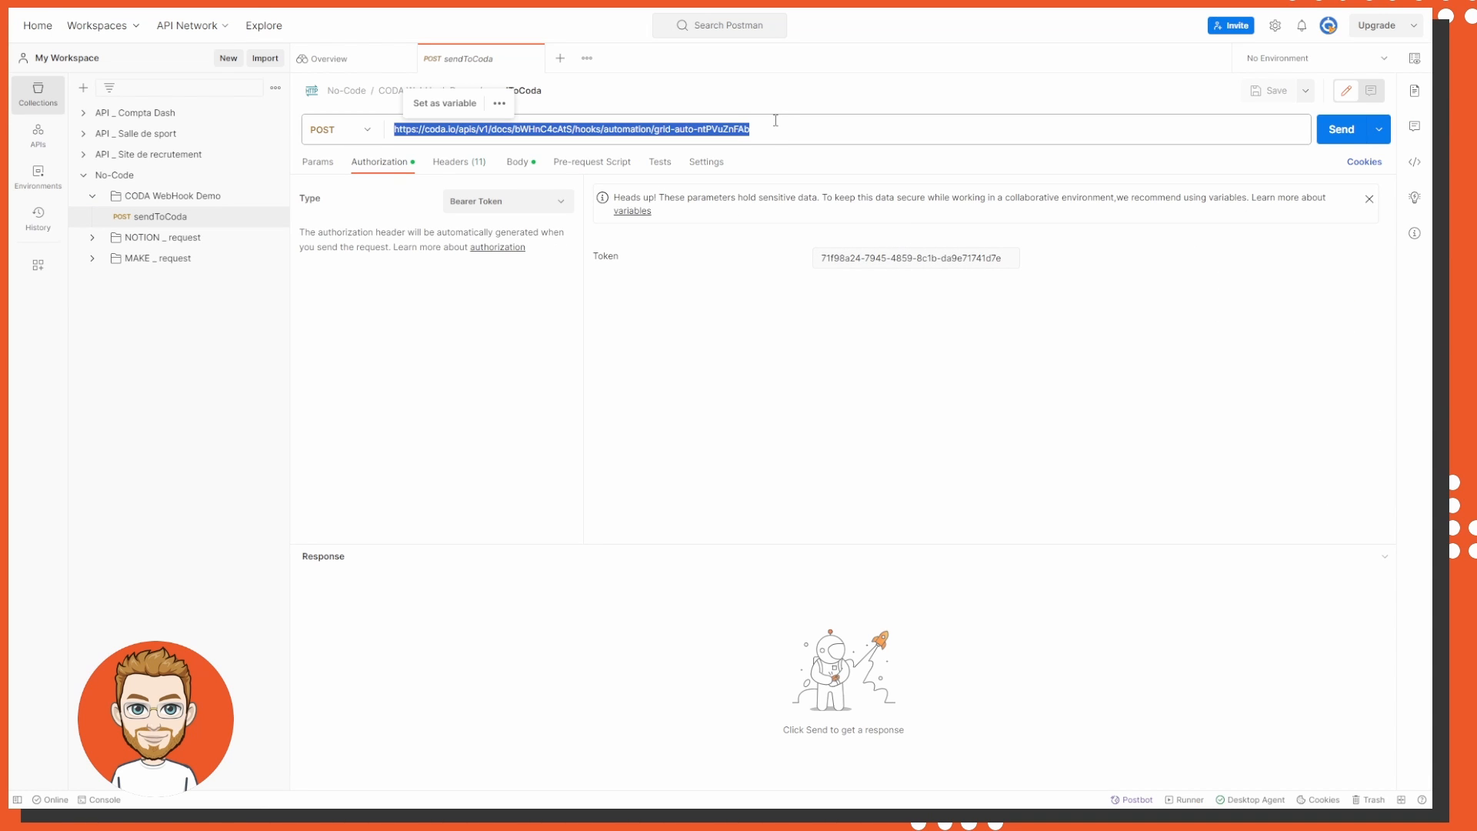
left_click(775, 122)
left_click(731, 323)
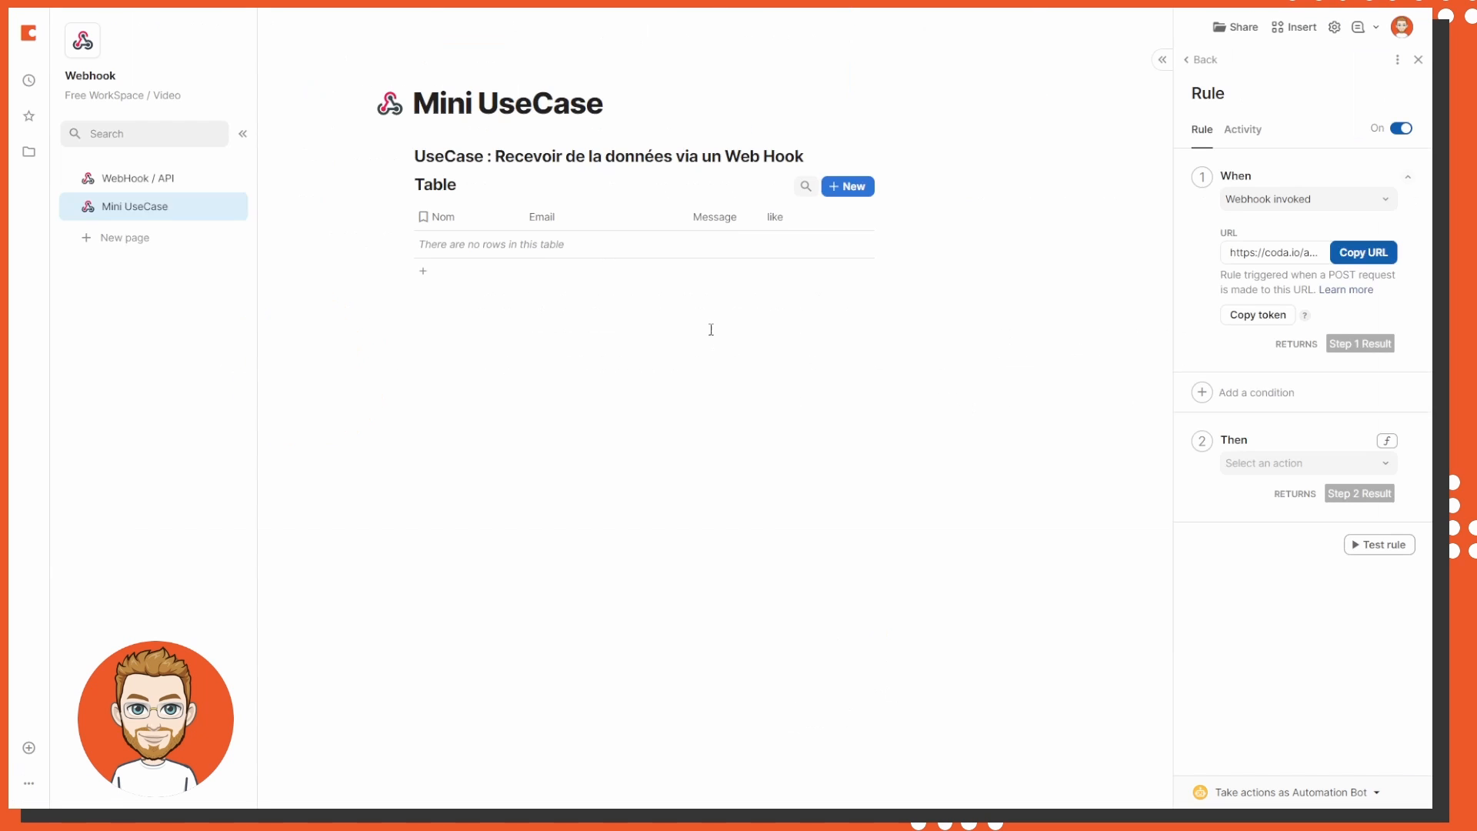
- Copy the API token from the Coda rule, paste it as the Bearer token of the sendToCoda request in Postman, and save
left_click(1257, 316)
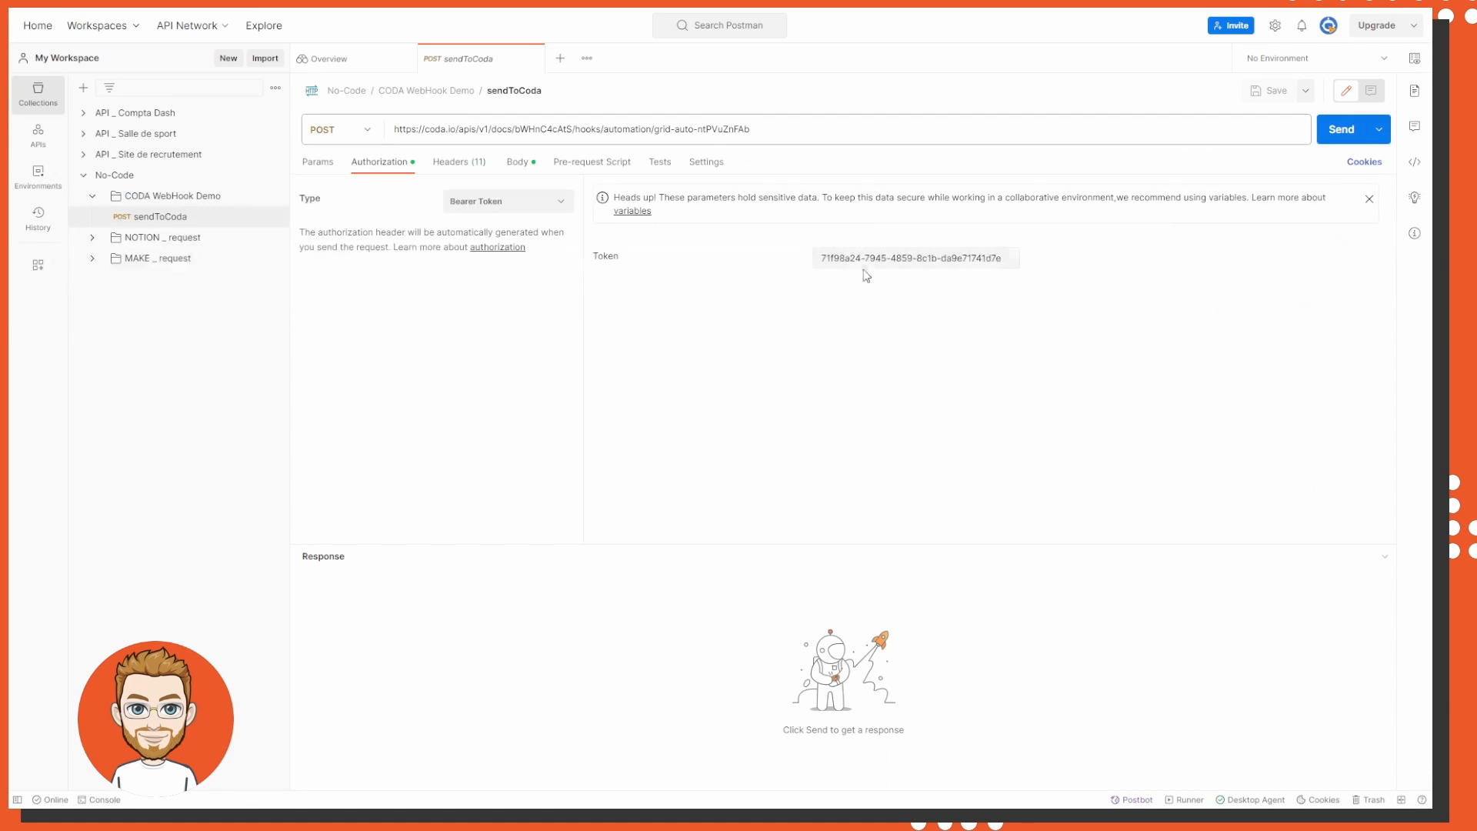
triple_click(867, 258)
key("ctrl+v")
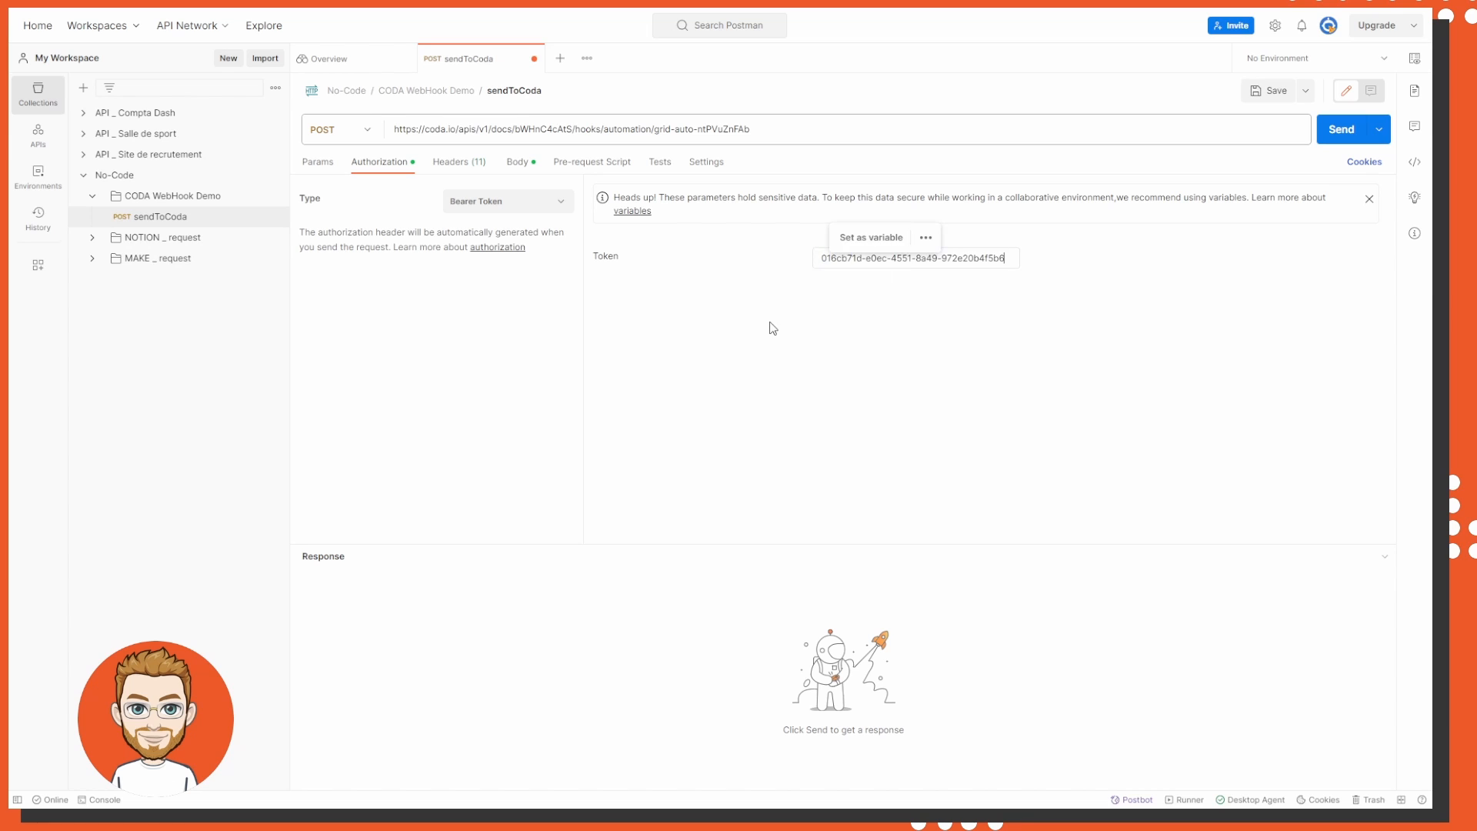
key("ctrl+s")
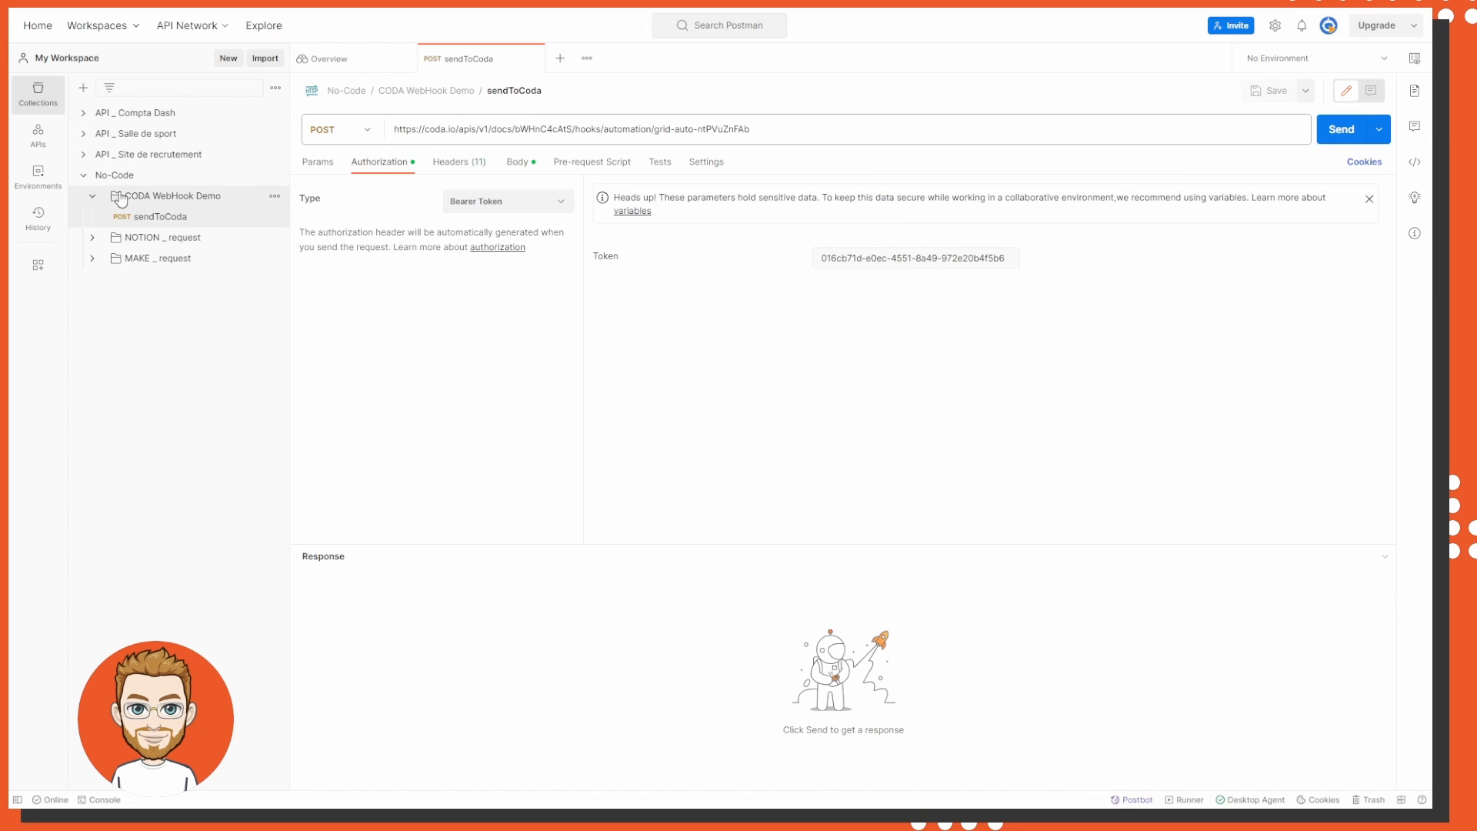
- Review the sendToCoda request's URL, its POST method and its Bearer Token authorization type
double_click(428, 130)
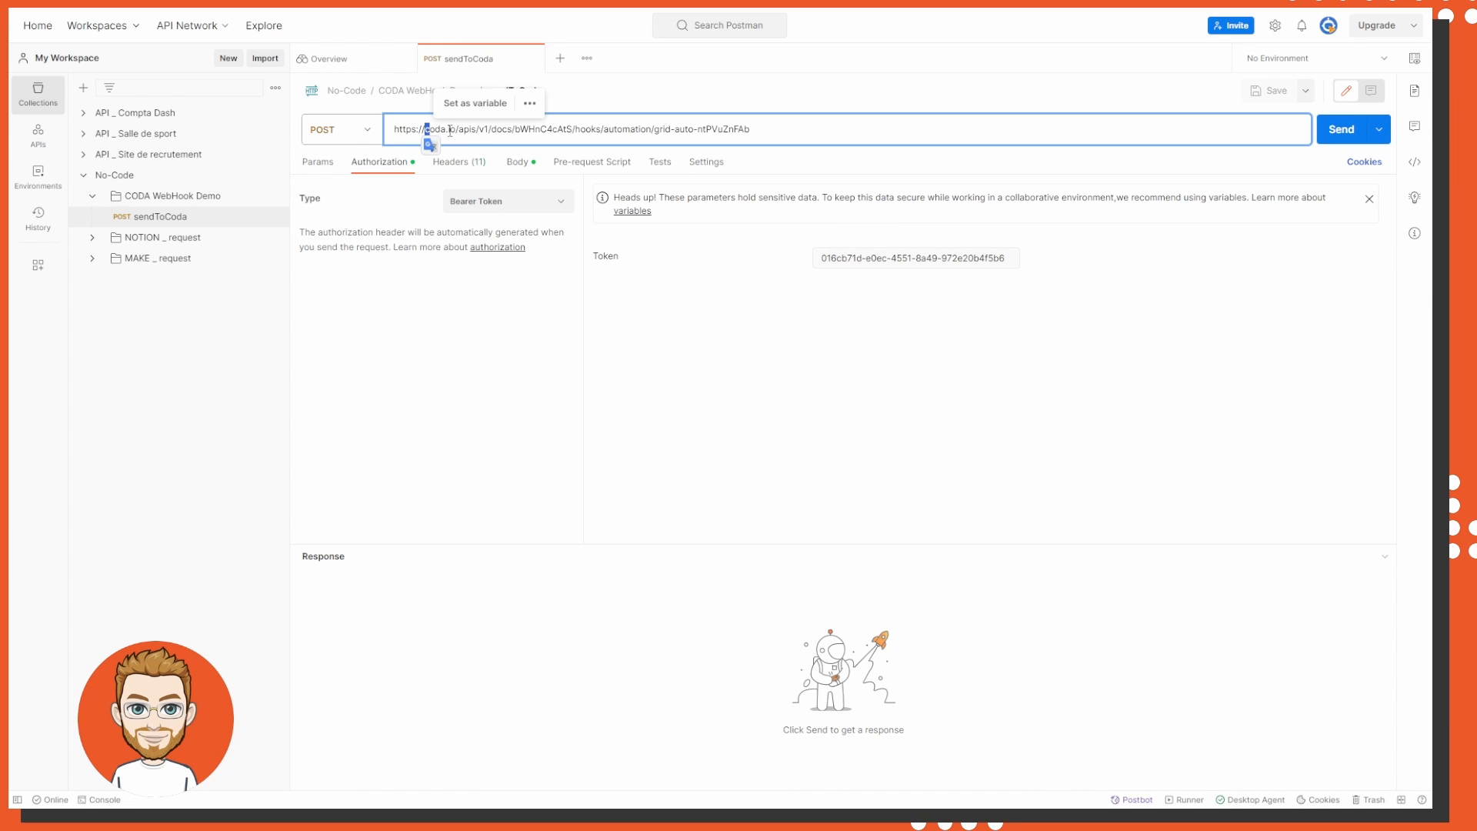
left_click(398, 127)
mouse_move(396, 131)
left_mouse_down()
mouse_move(864, 121)
mouse_move(381, 133)
left_mouse_up()
left_click(348, 140)
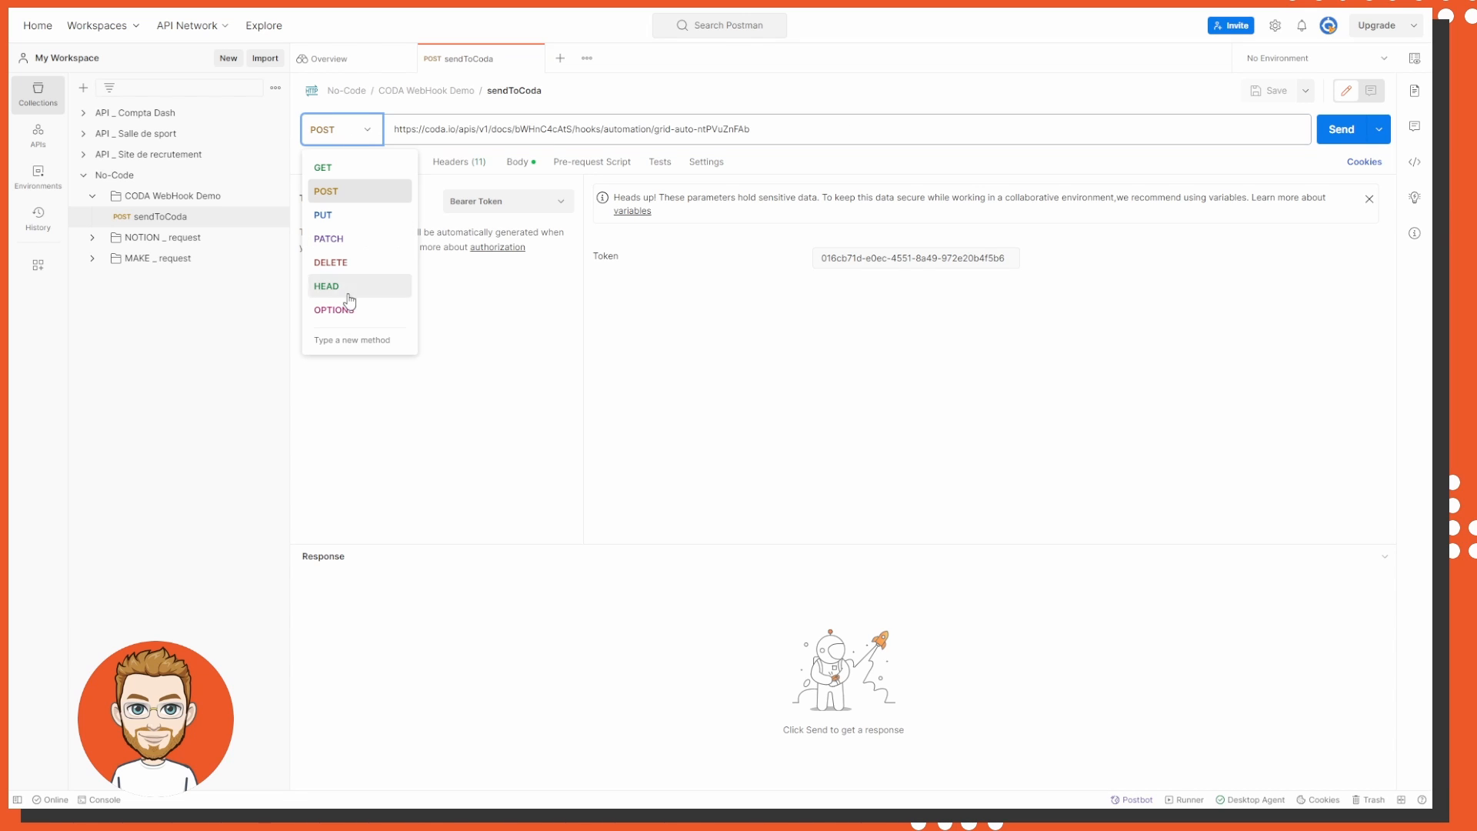
left_click(353, 191)
left_click(532, 202)
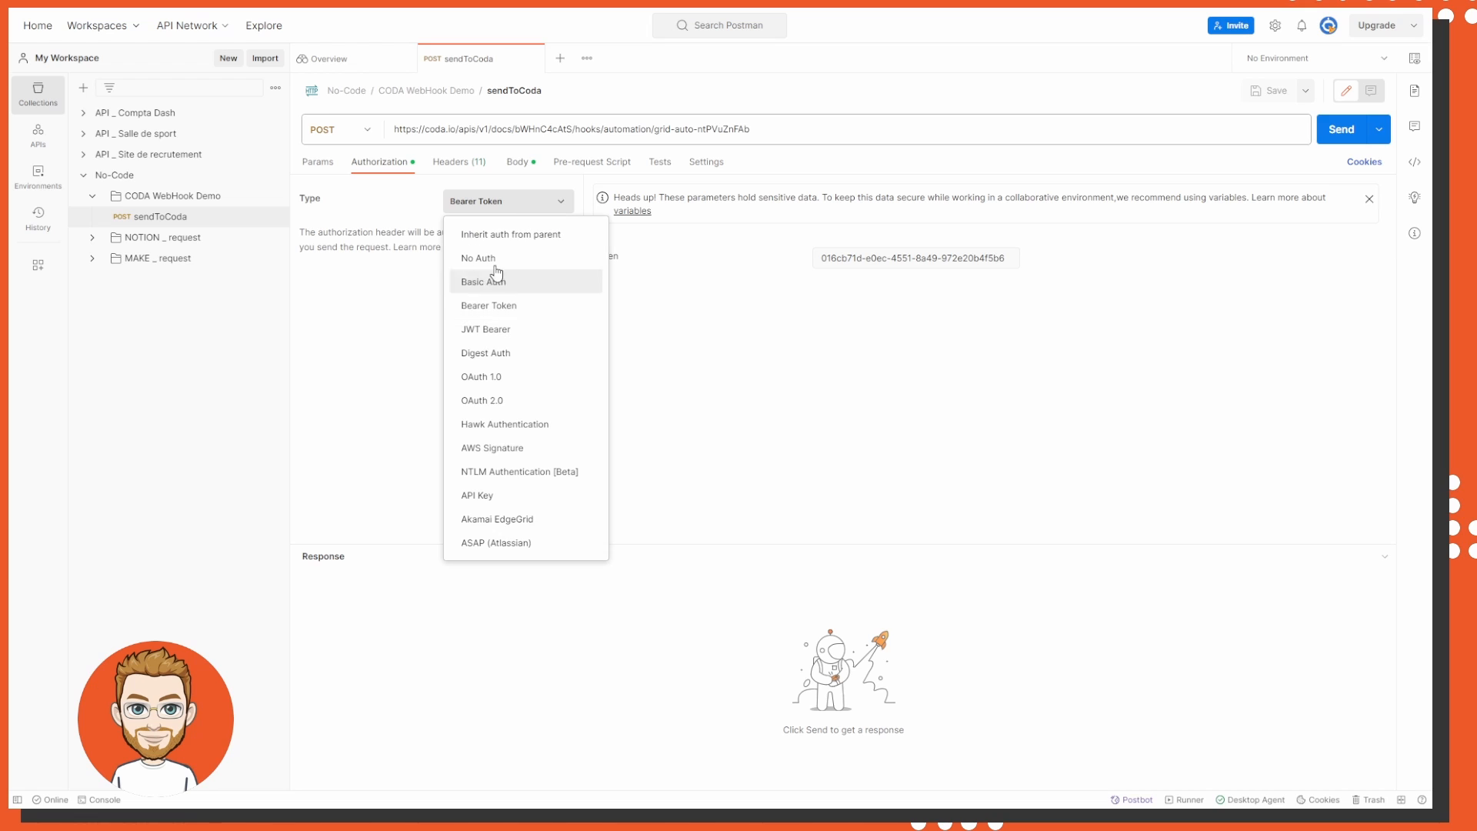
left_click(749, 287)
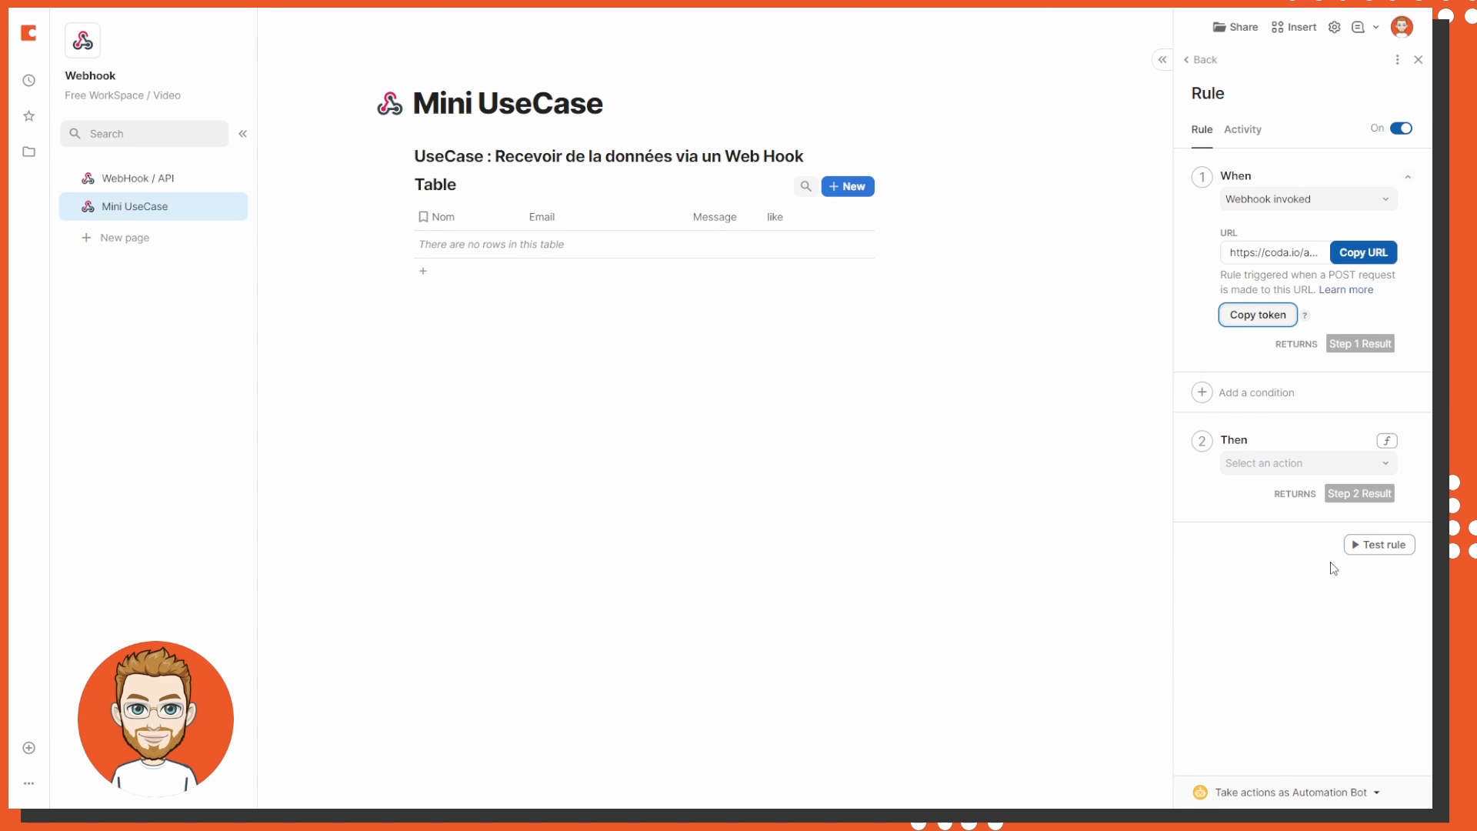
- Return to the Coda rule and set its action to Add row with Table as the target
left_click(1302, 640)
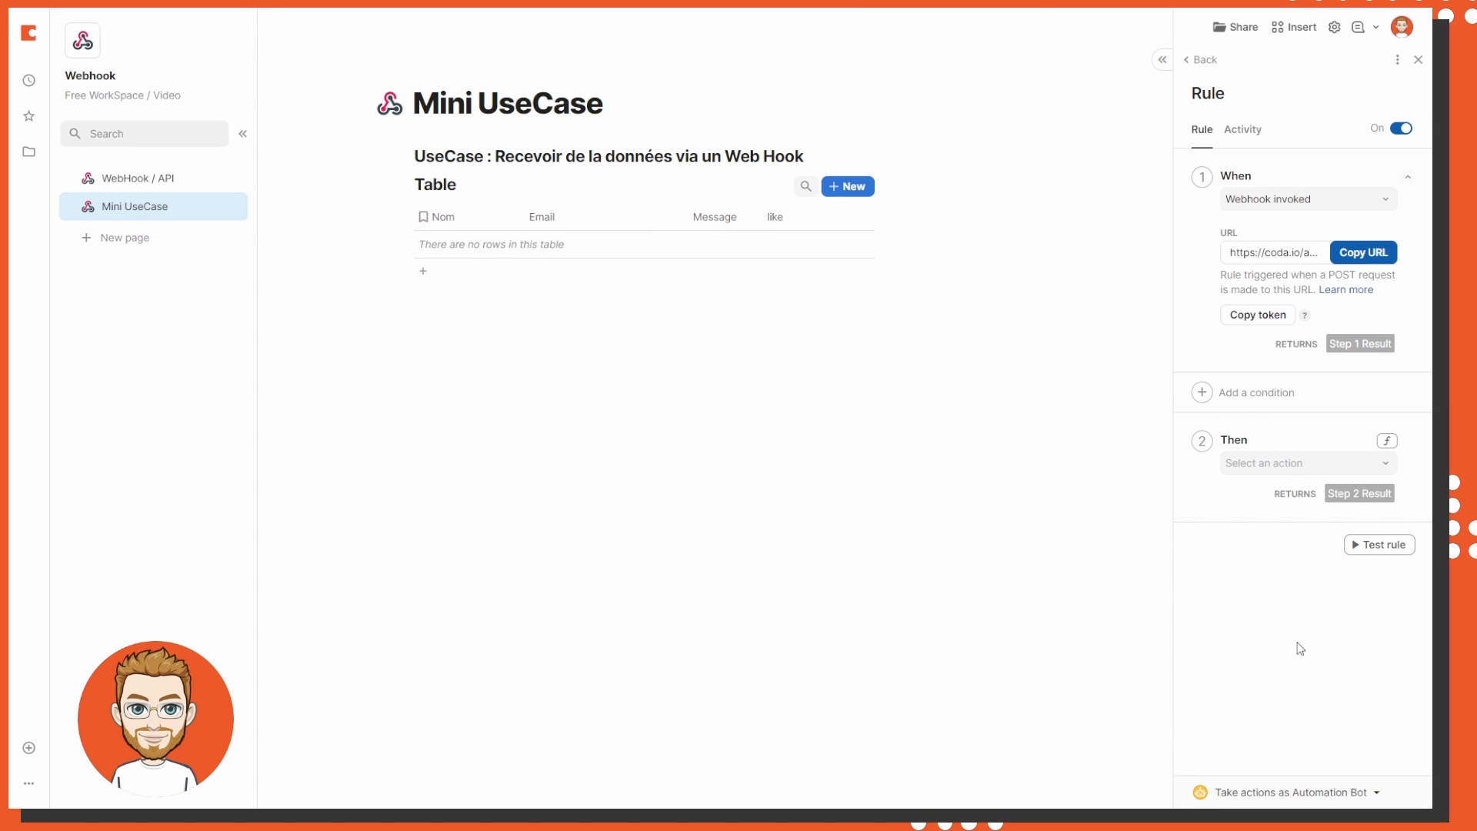
left_click(1350, 462)
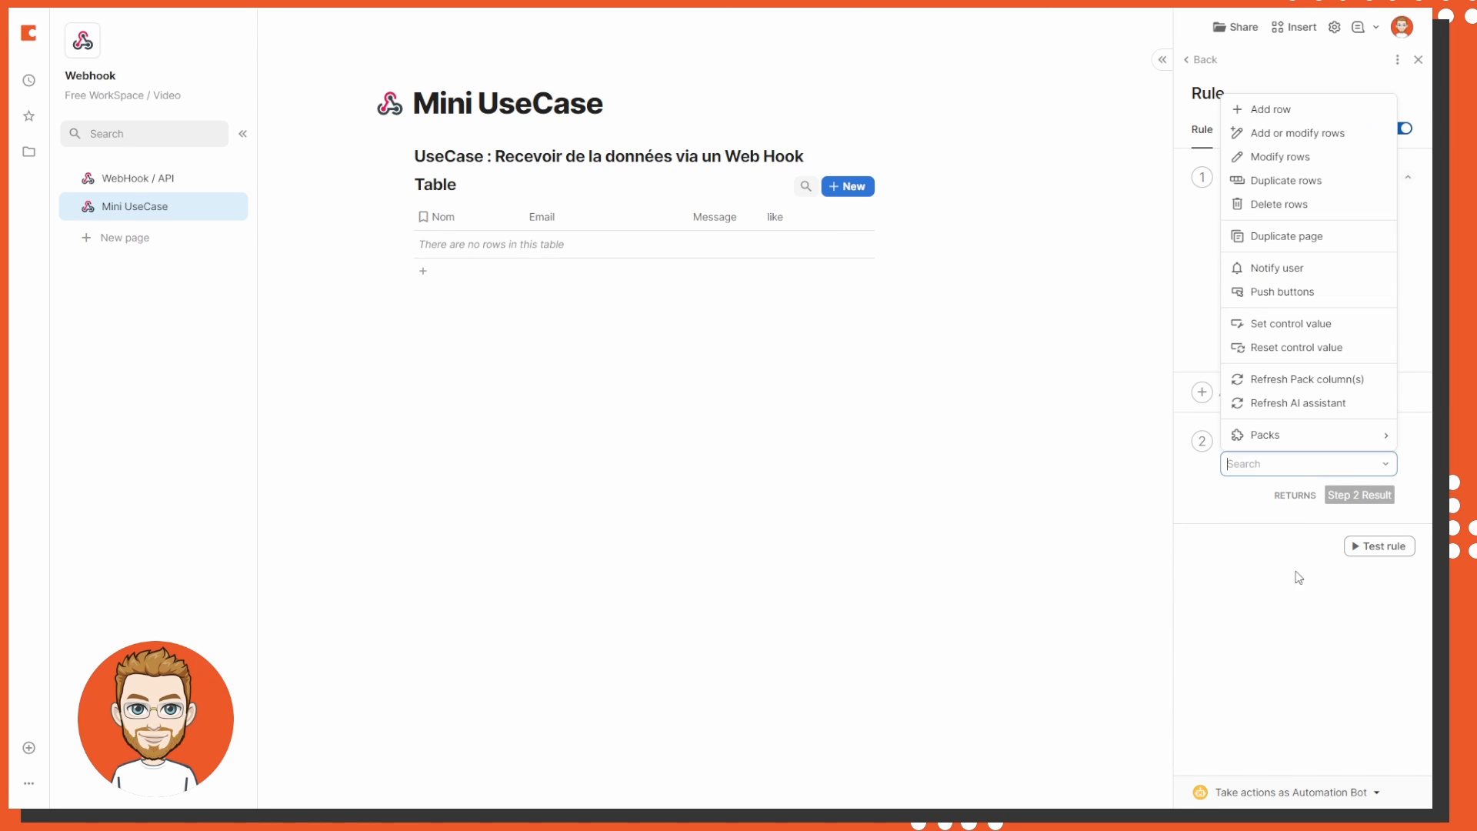
left_click(1261, 109)
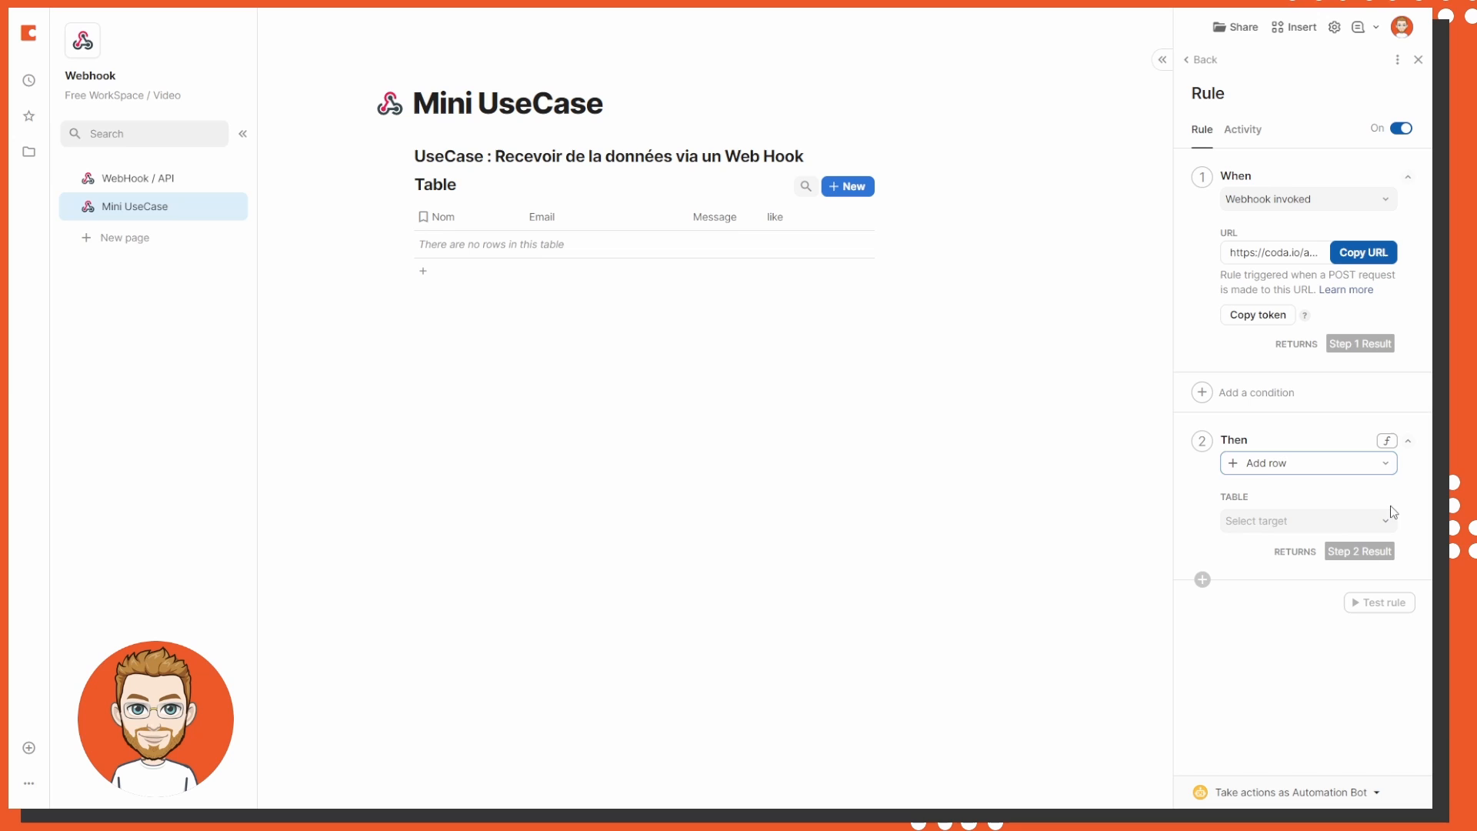
left_click(1336, 521)
left_click(1257, 554)
- Add the Nom, Email, Message and like columns to the values set by the Add row action
left_click(1287, 588)
left_click(1236, 607)
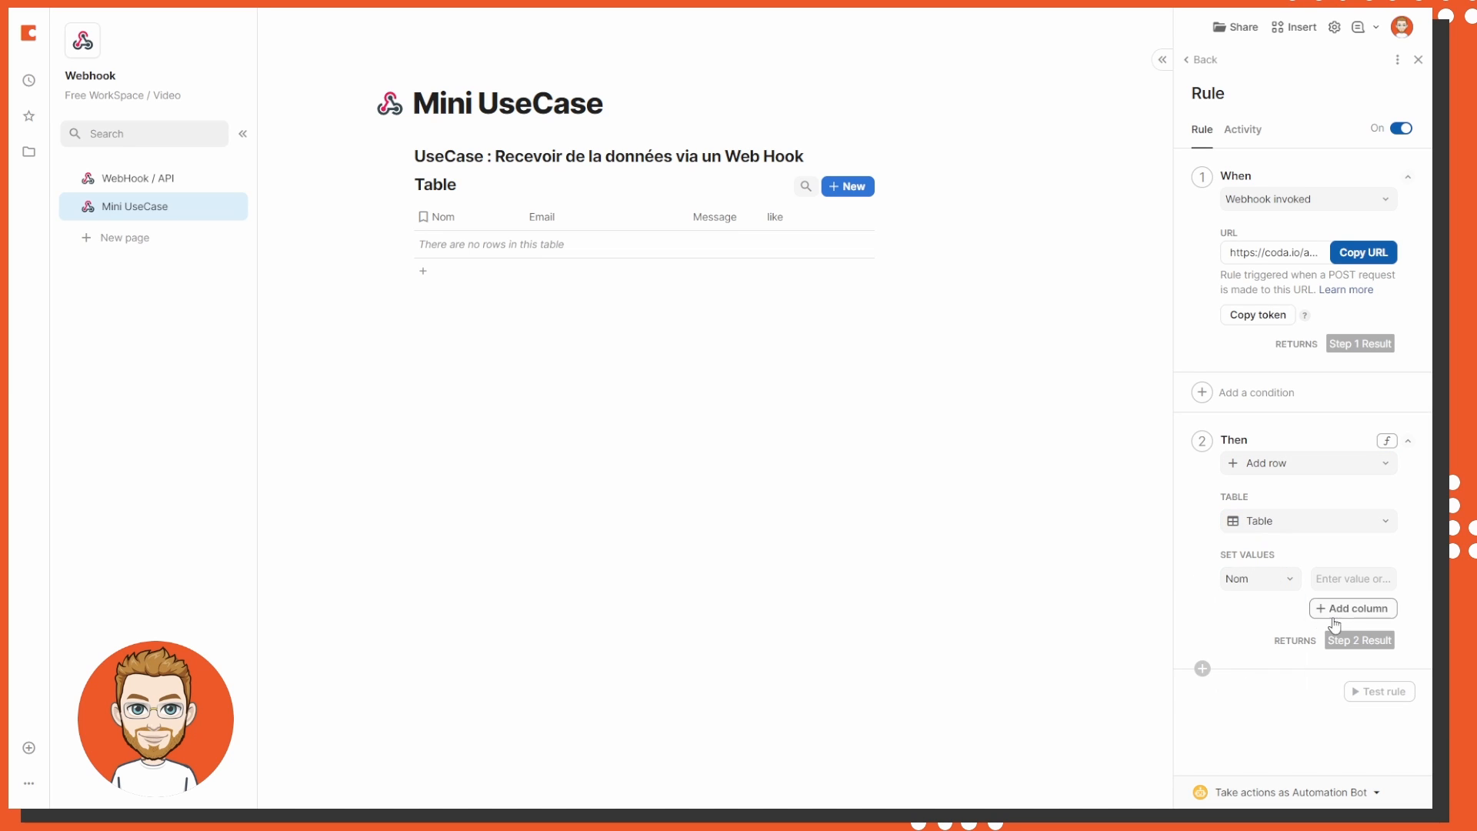
left_click(1352, 608)
left_click(1350, 639)
left_click(1342, 685)
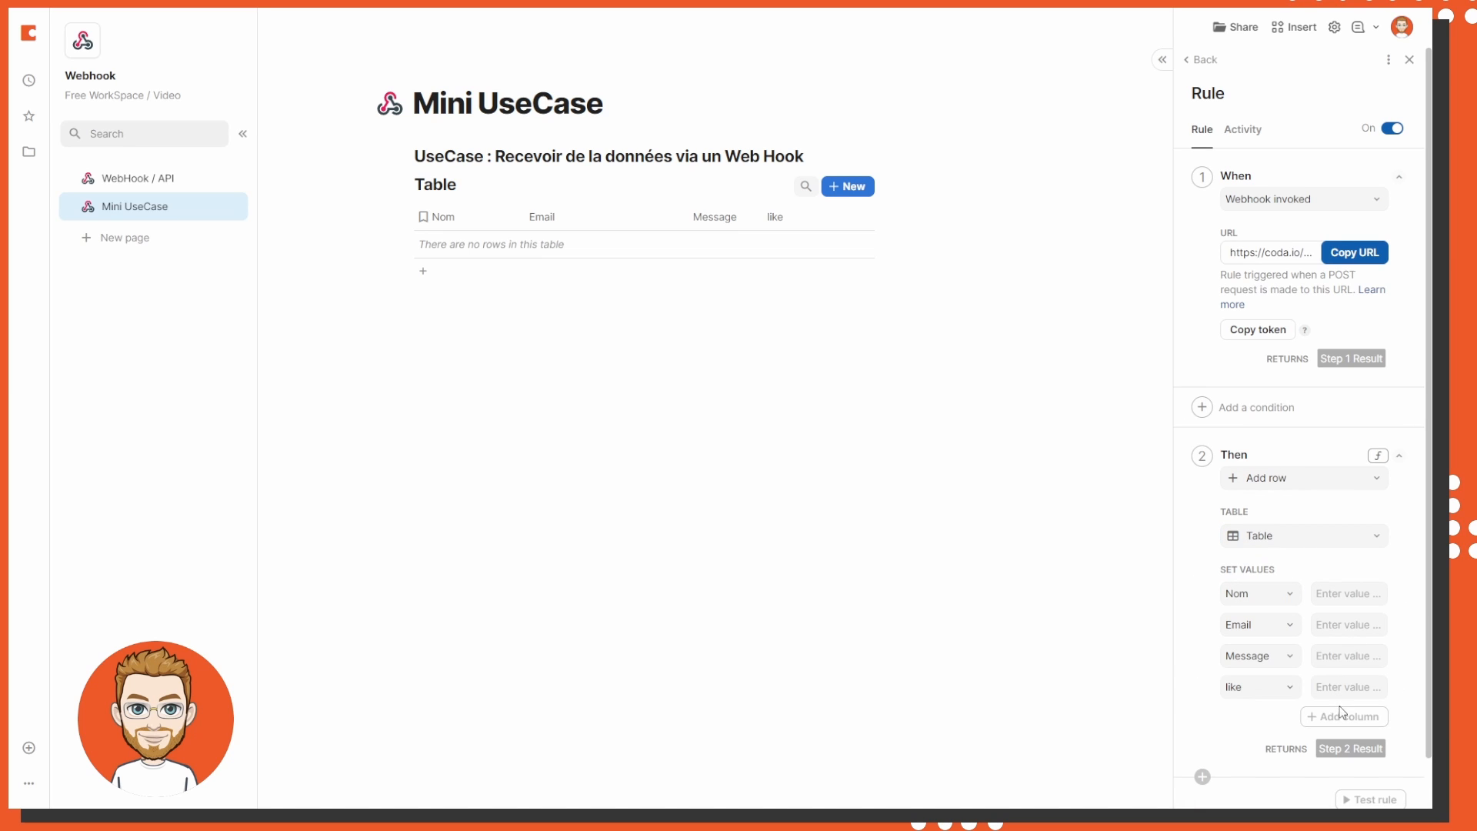
- Set the Nom value of the Add row action to the formula ParseJSON(Step 1 Result, "name")
left_click(1333, 592)
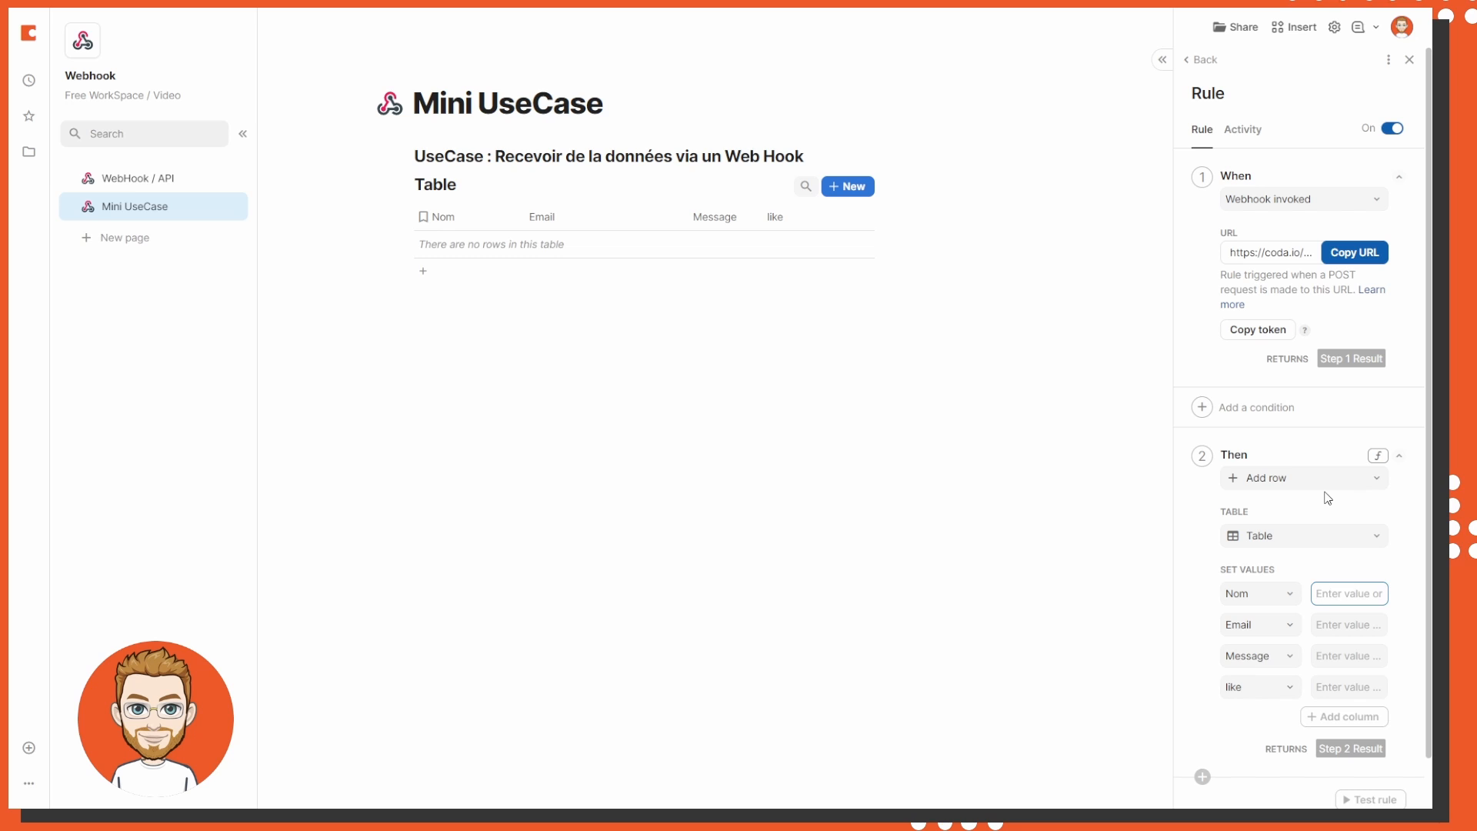
type("=")
type("par")
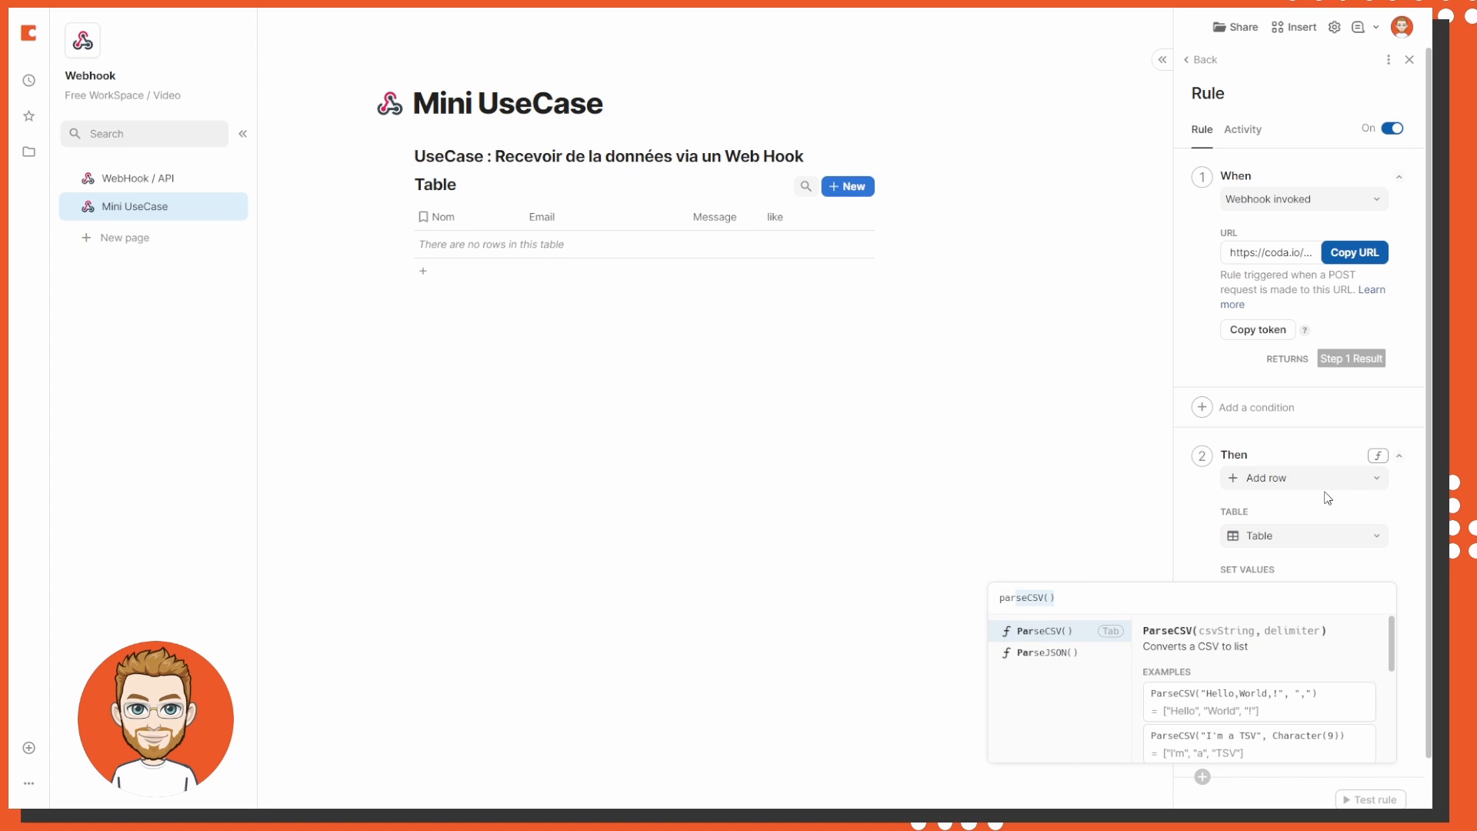
key("Down")
key("Tab")
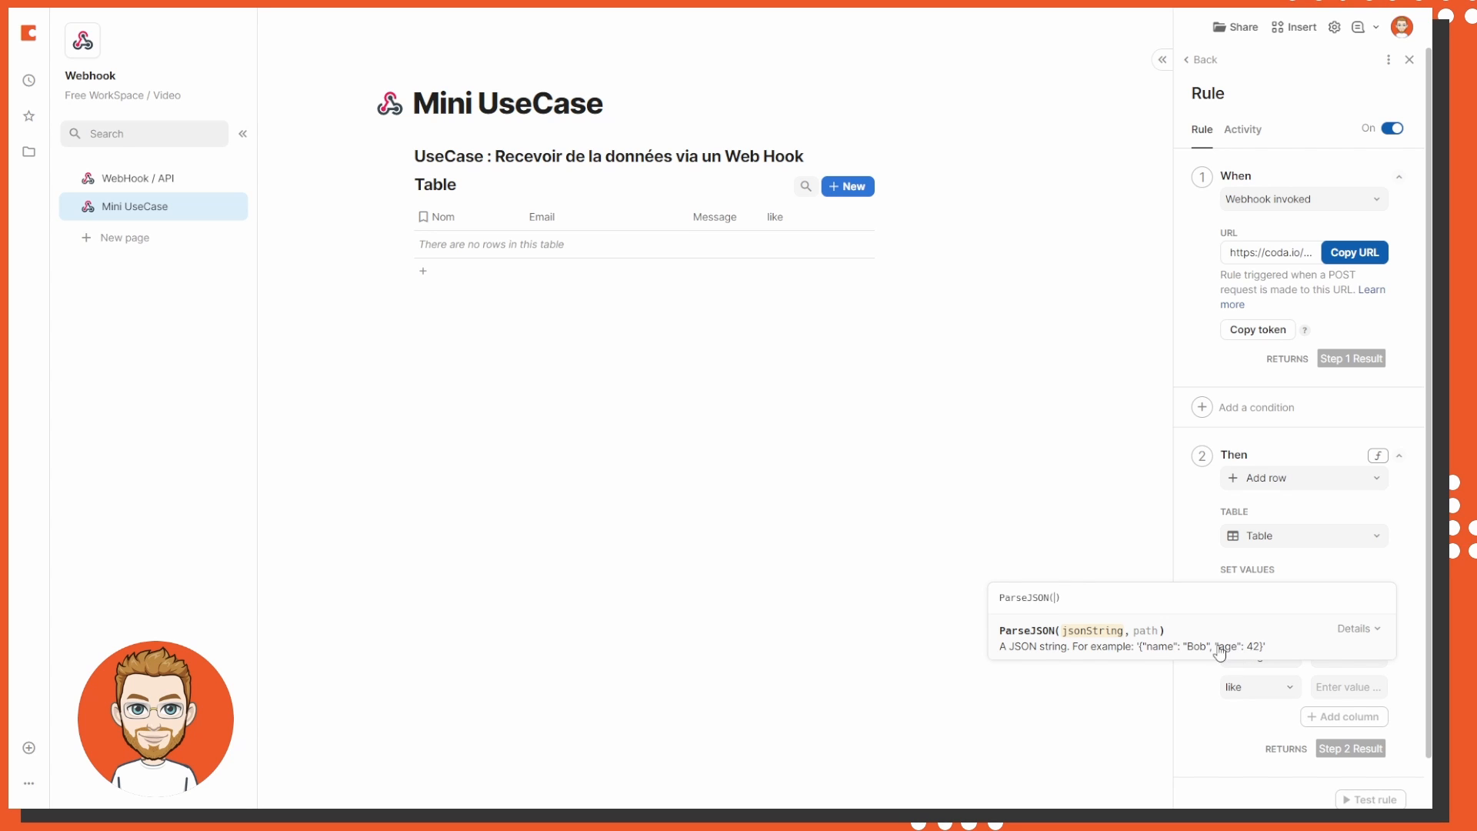
left_click(1082, 595)
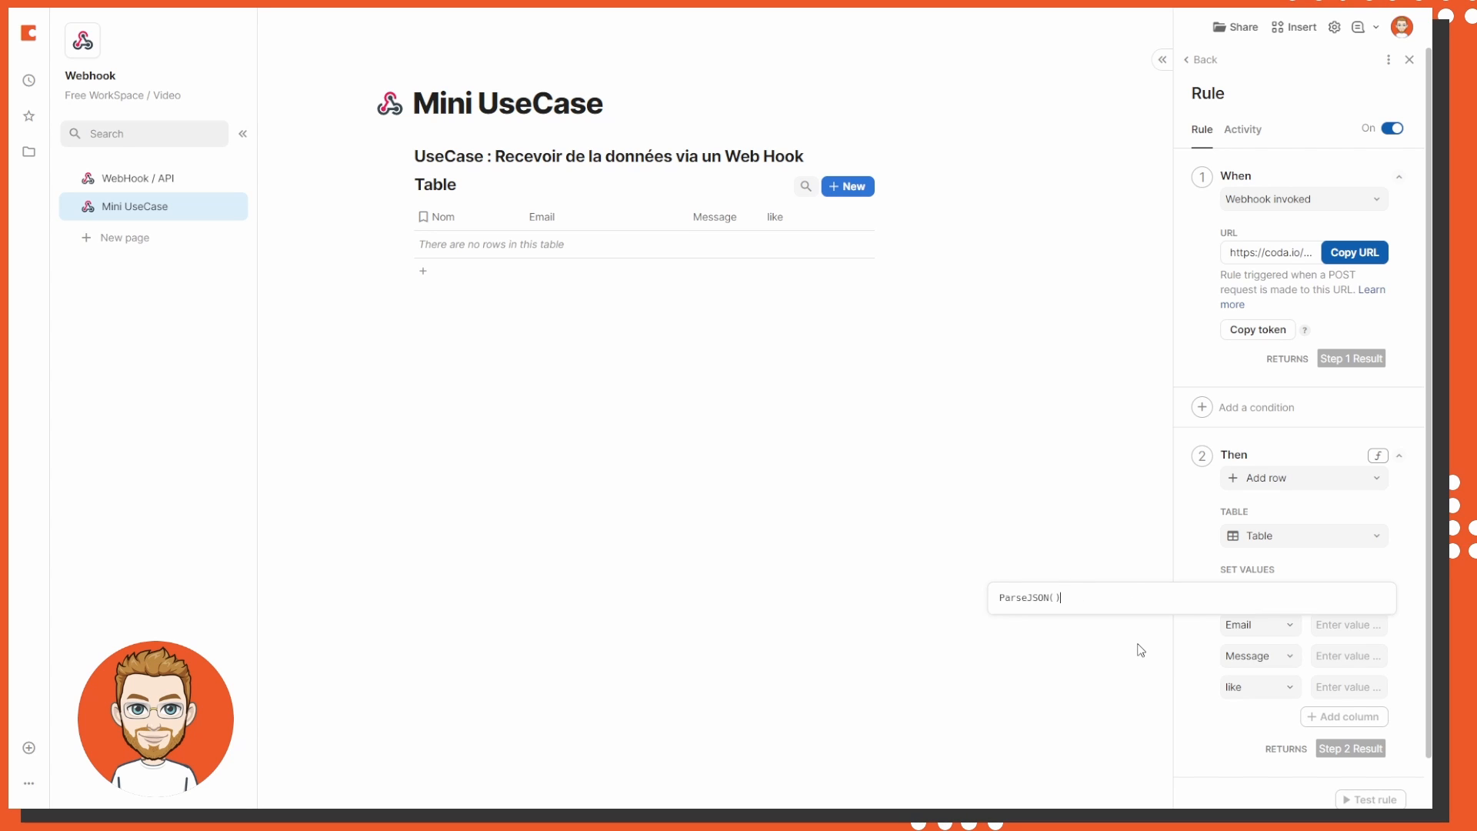
key("Left")
type("ste")
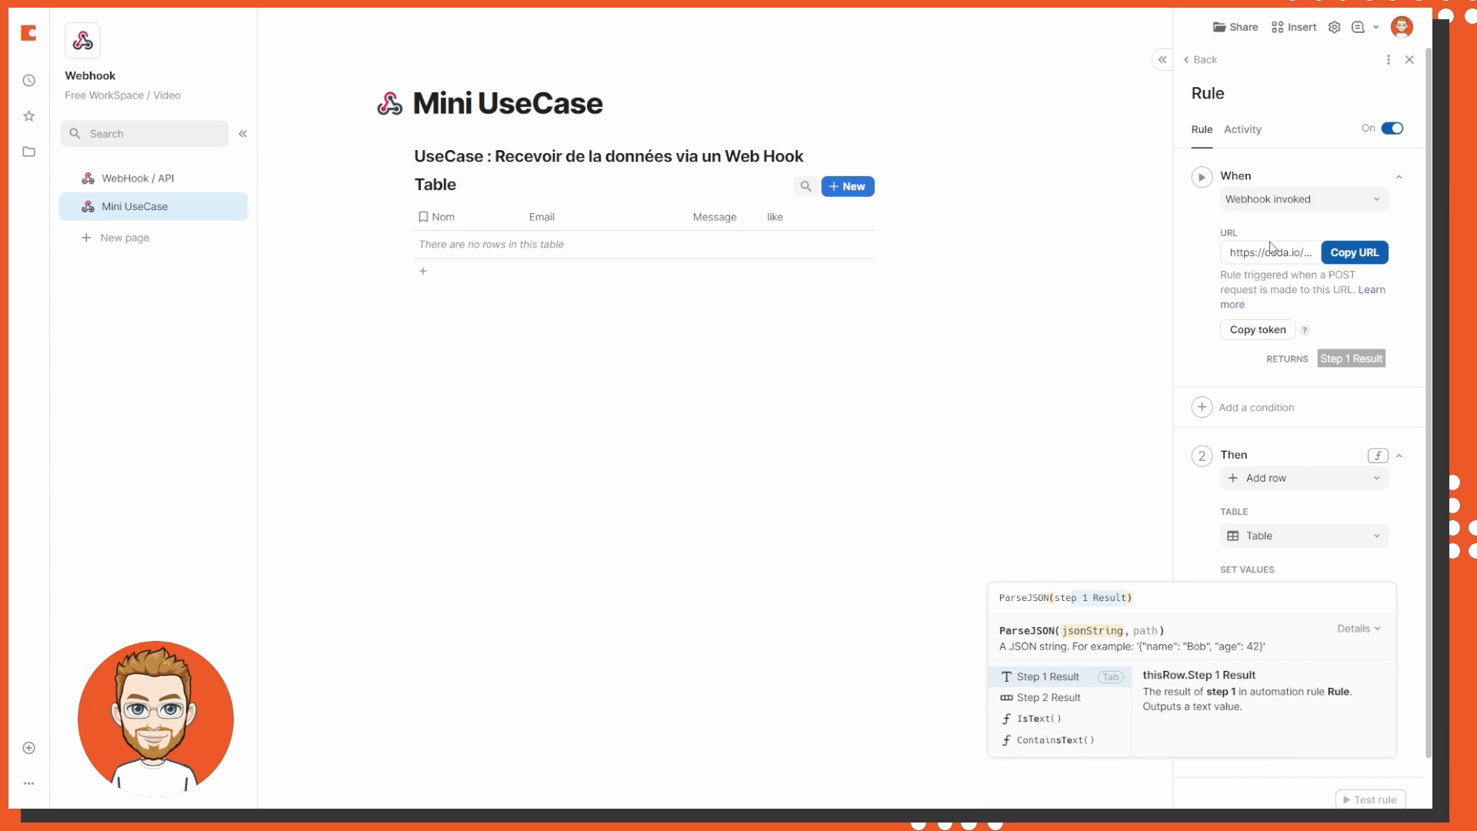
key("Tab")
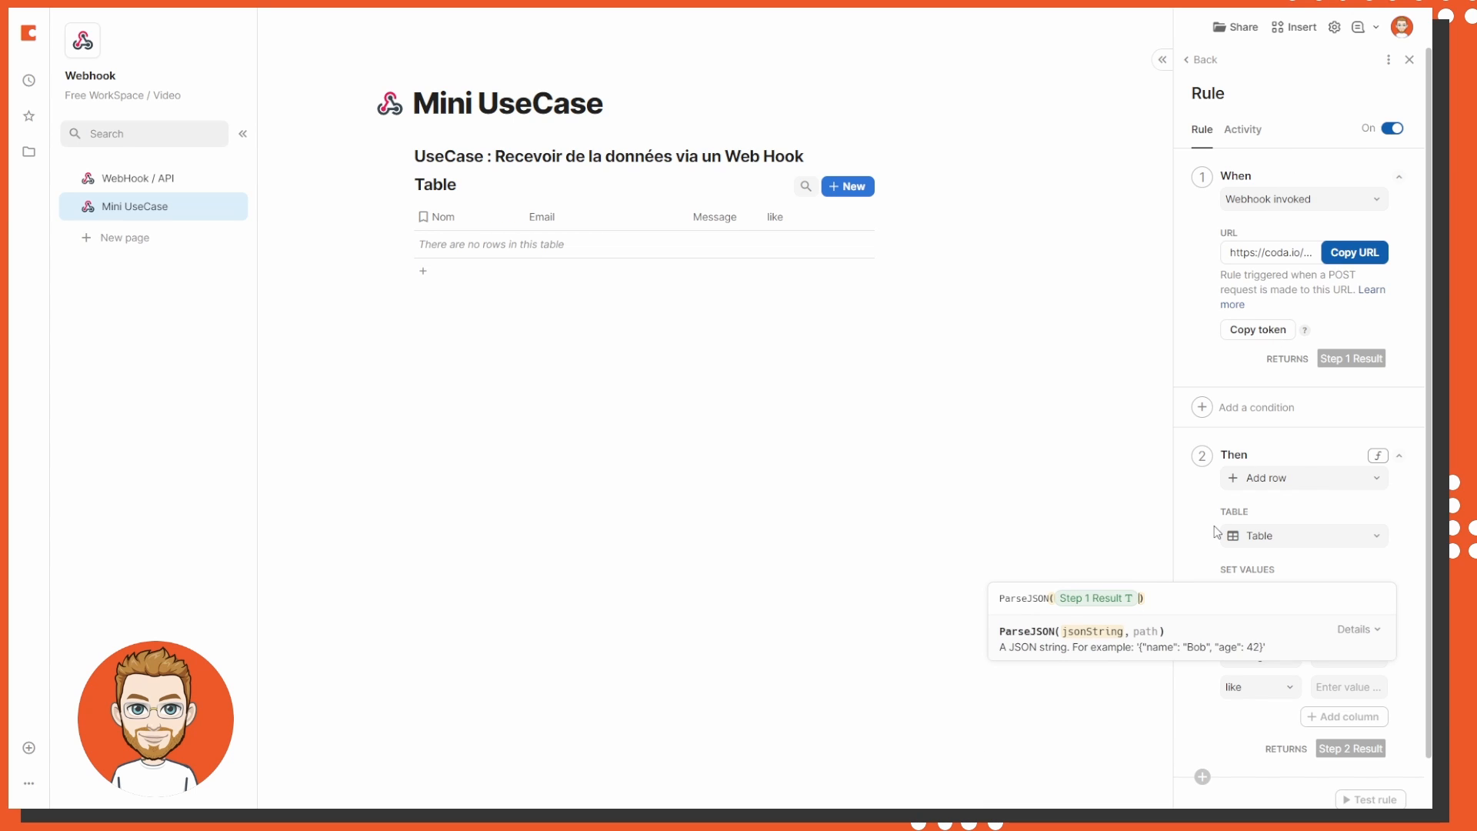
type(", \"name")
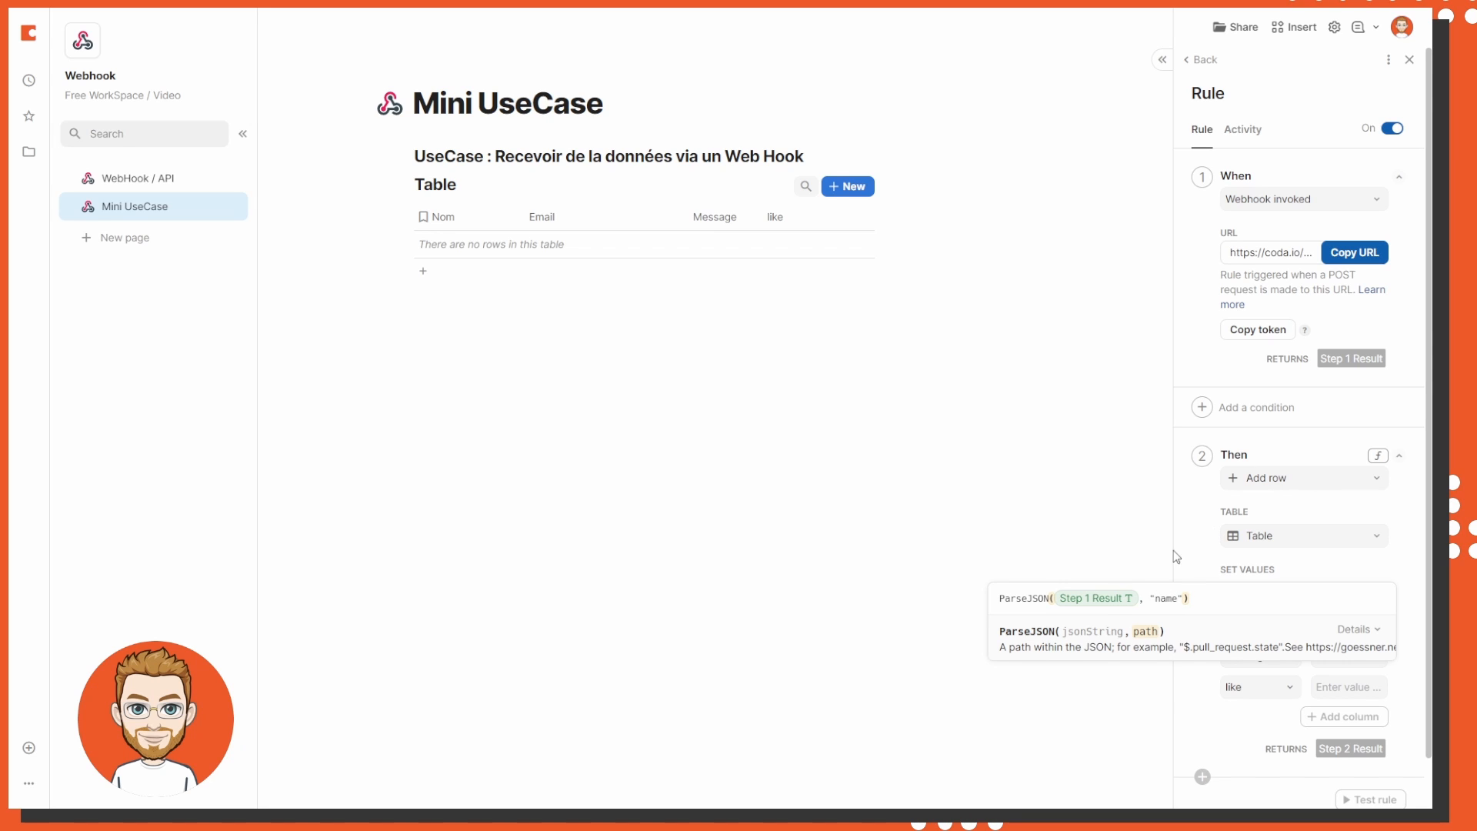
key("Return")
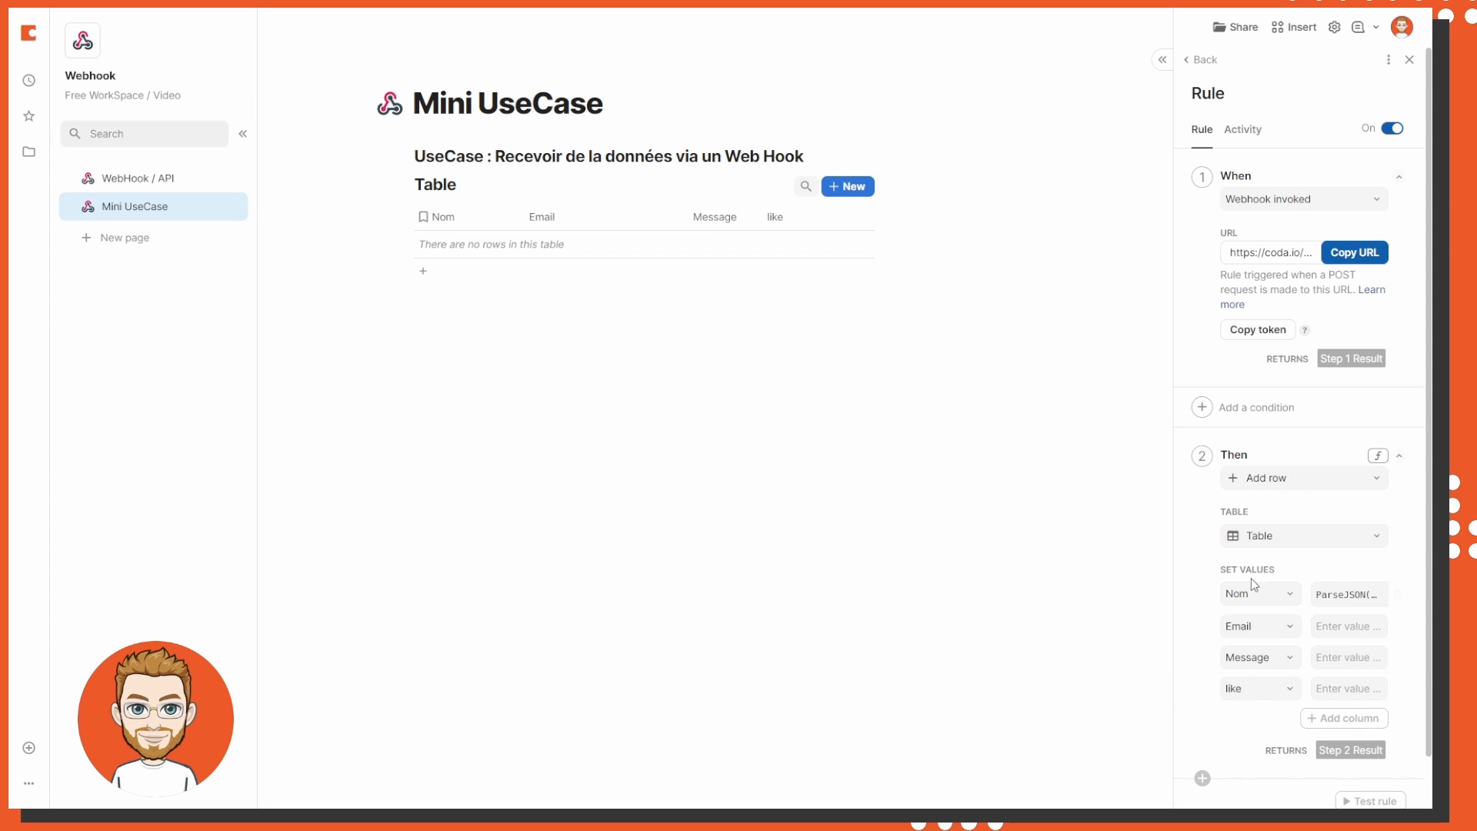
- Switch to Postman and check the key names in the sendToCoda request's JSON body
key("alt+Tab")
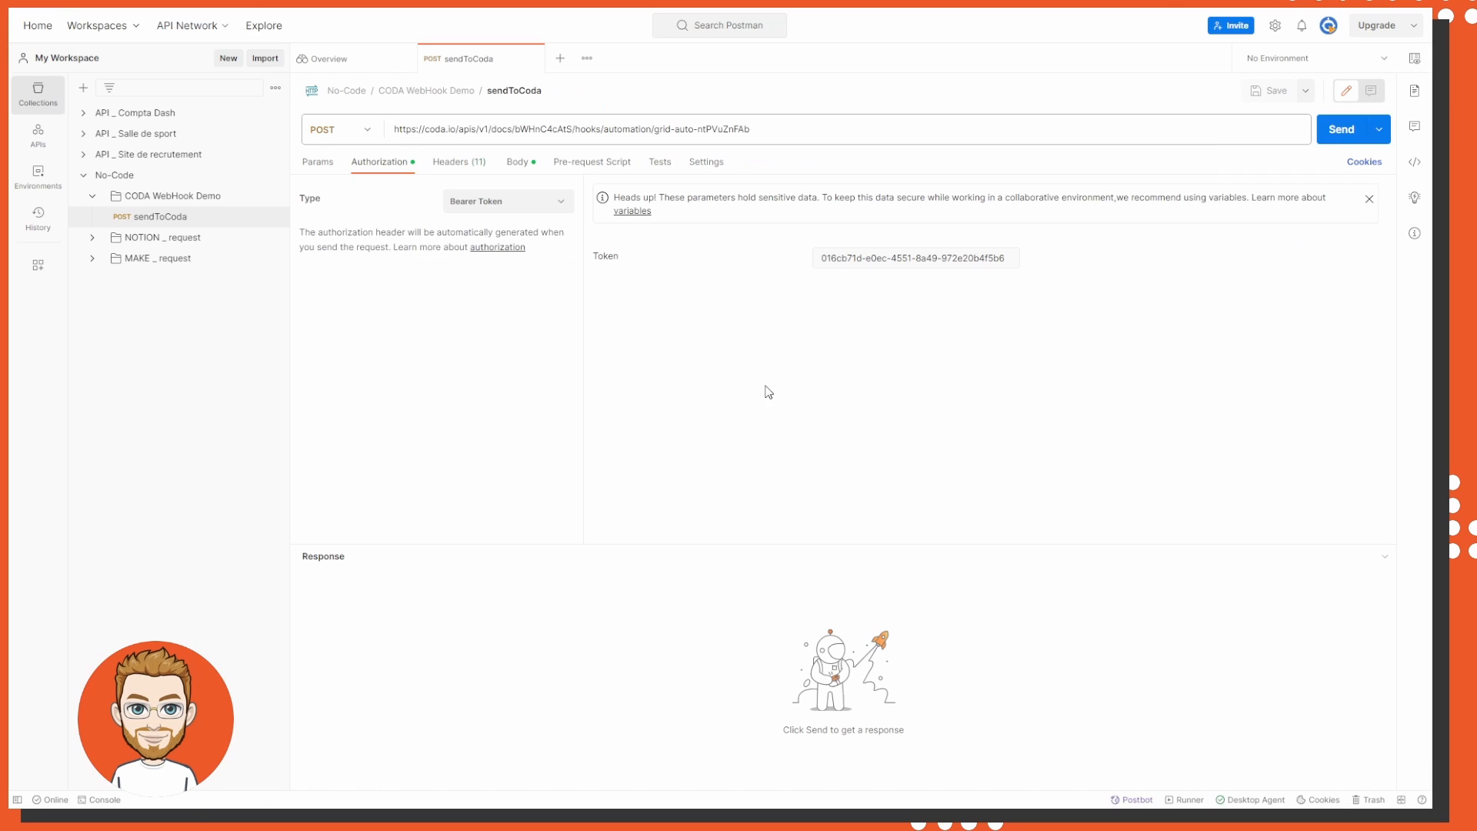
left_click(512, 163)
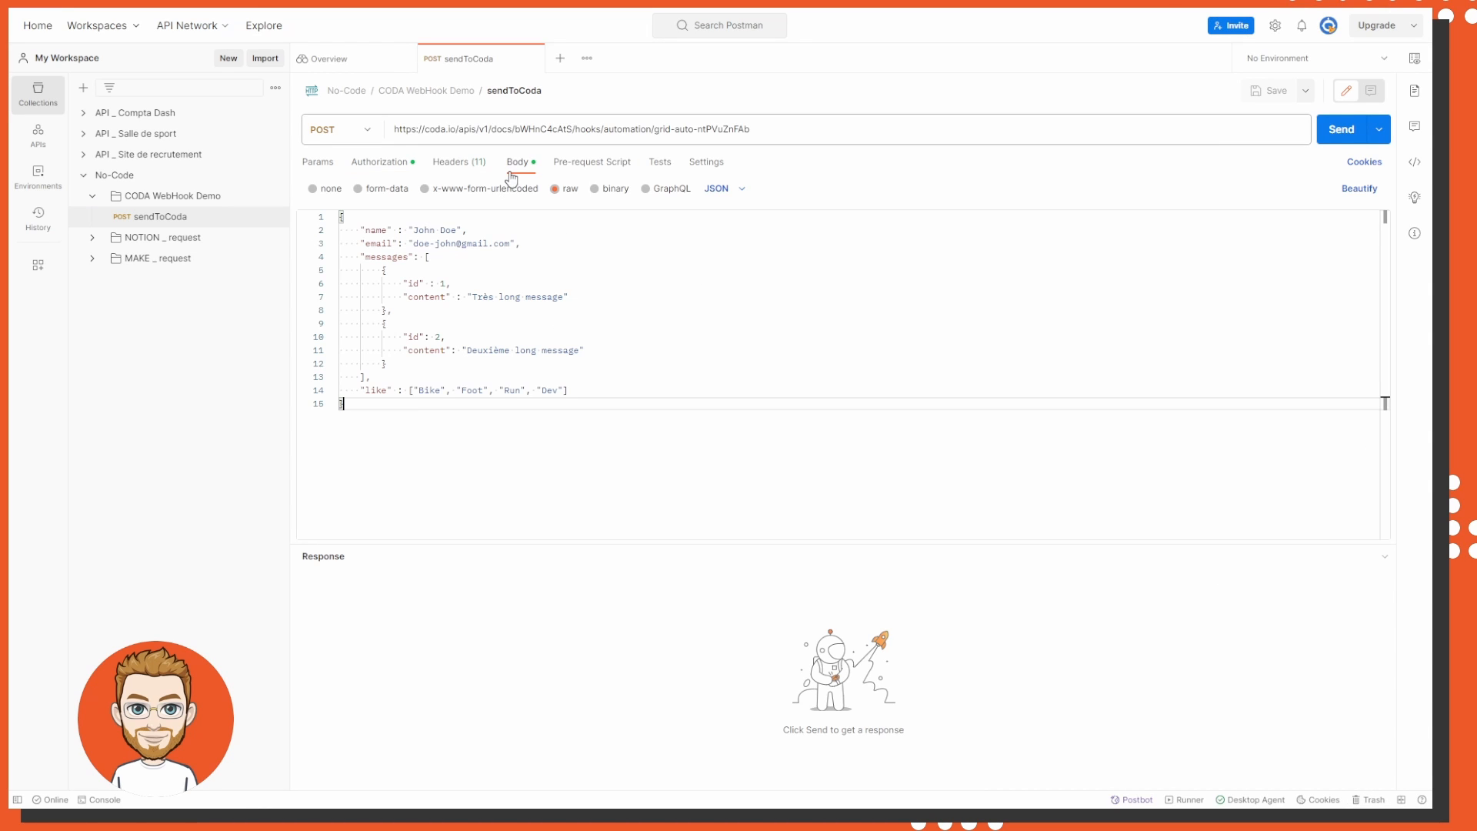
left_click(382, 233)
double_click(382, 256)
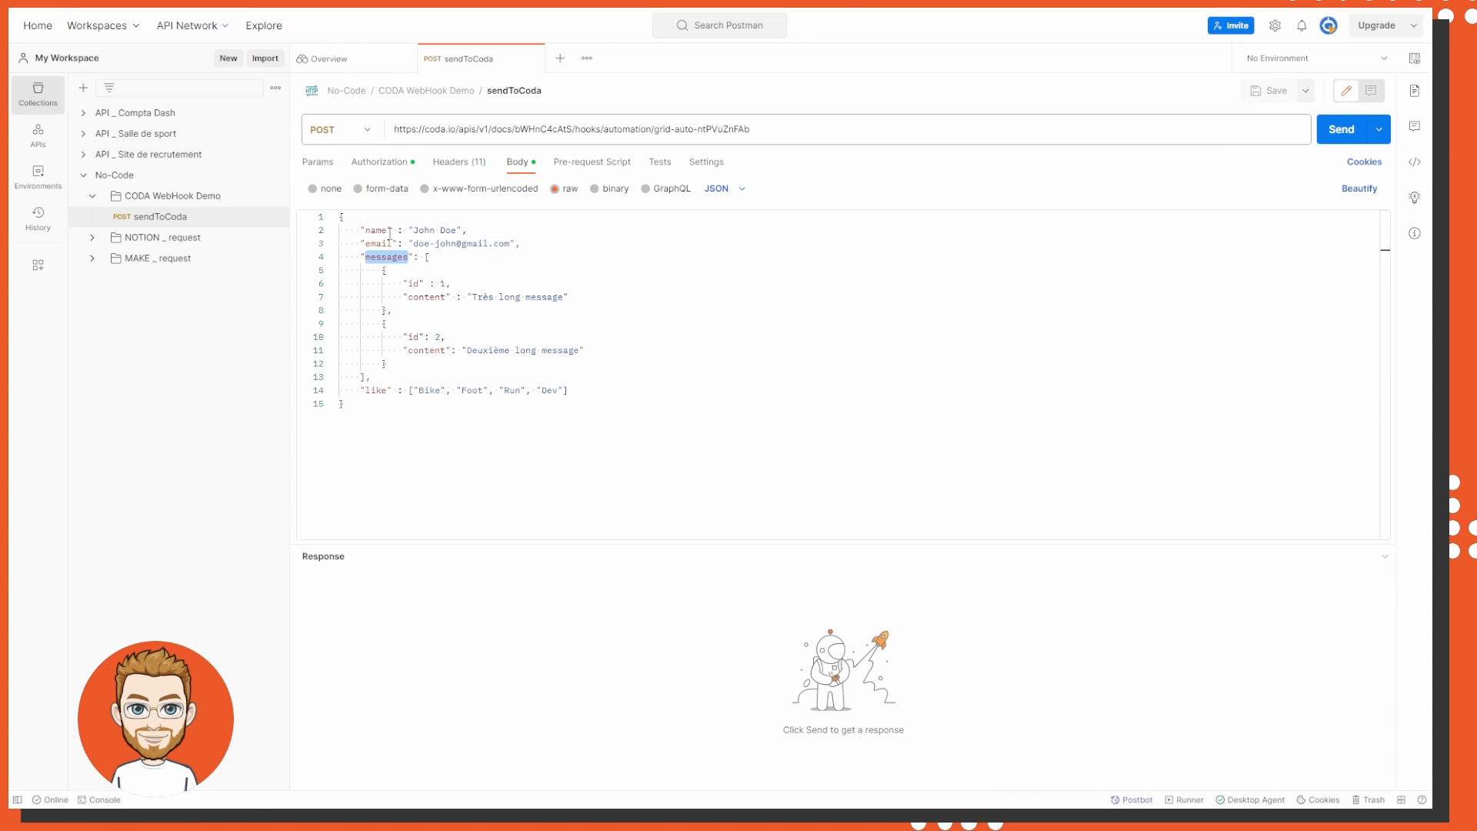
- Return to the Coda rule and fill the Email, Message and like values with ParseJSON formulas on Step 1 Result
key("alt+Tab")
key("alt+Tab")
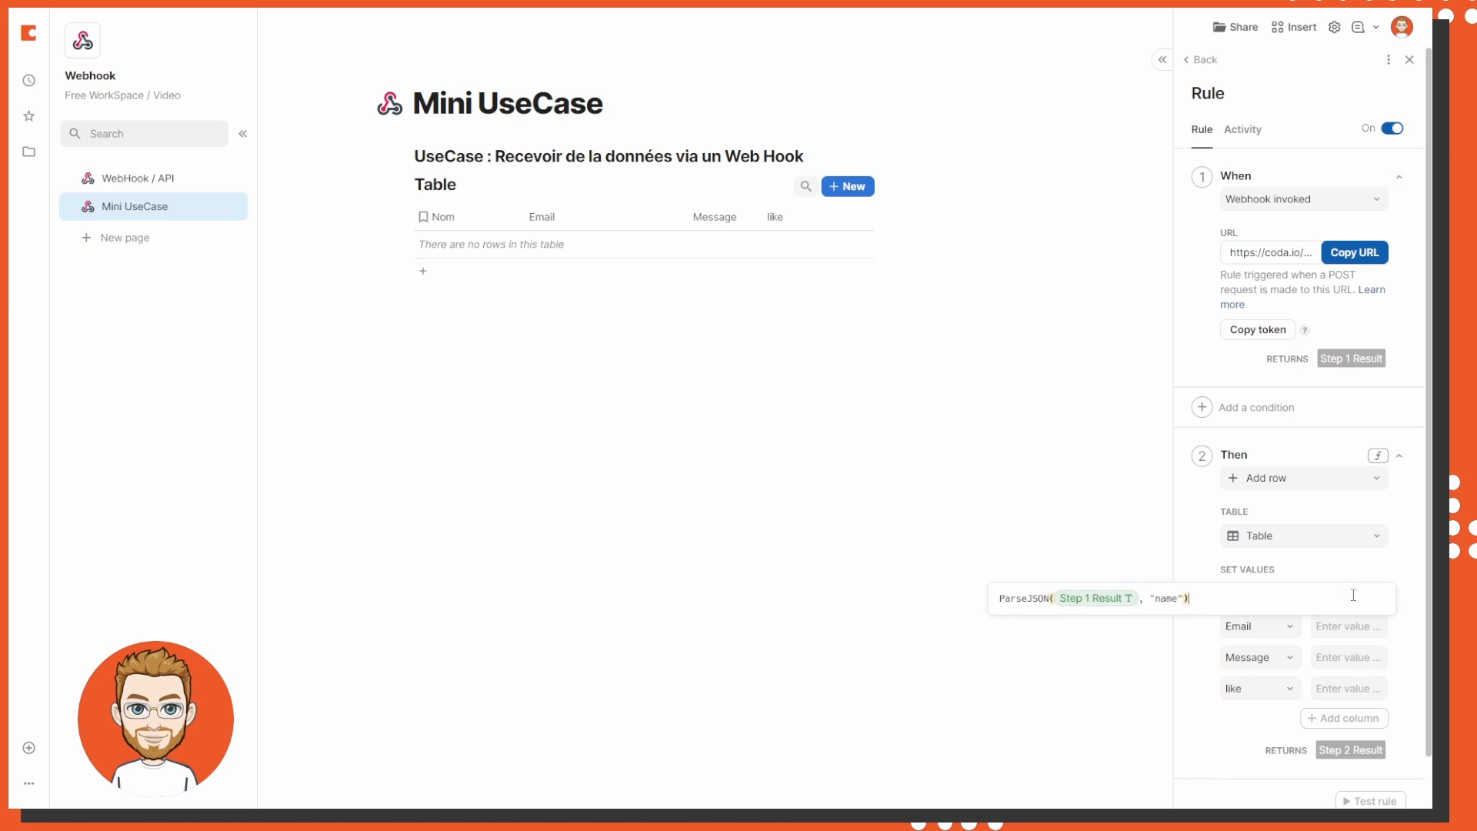
left_click(1355, 632)
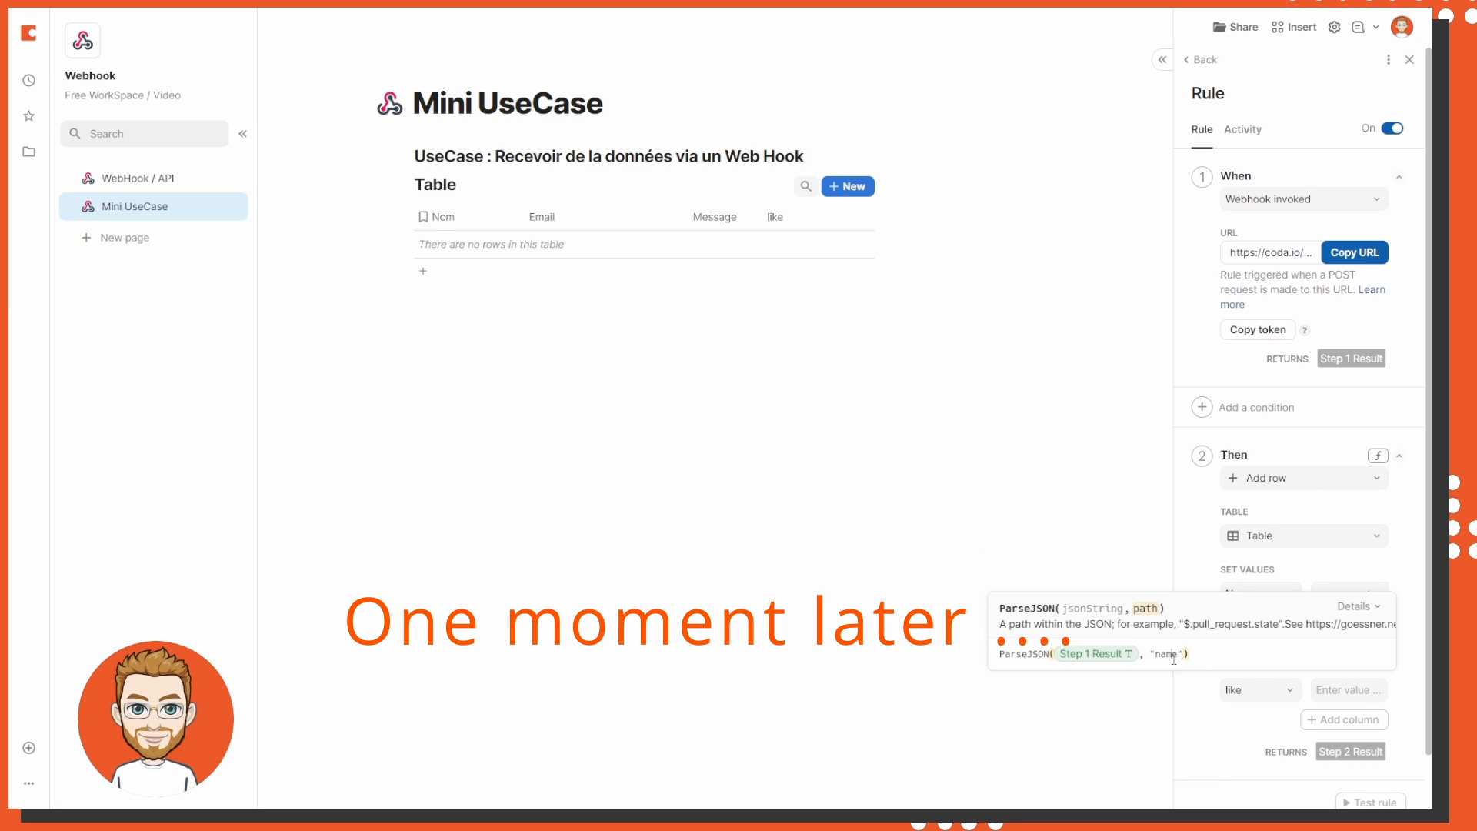
double_click(1166, 655)
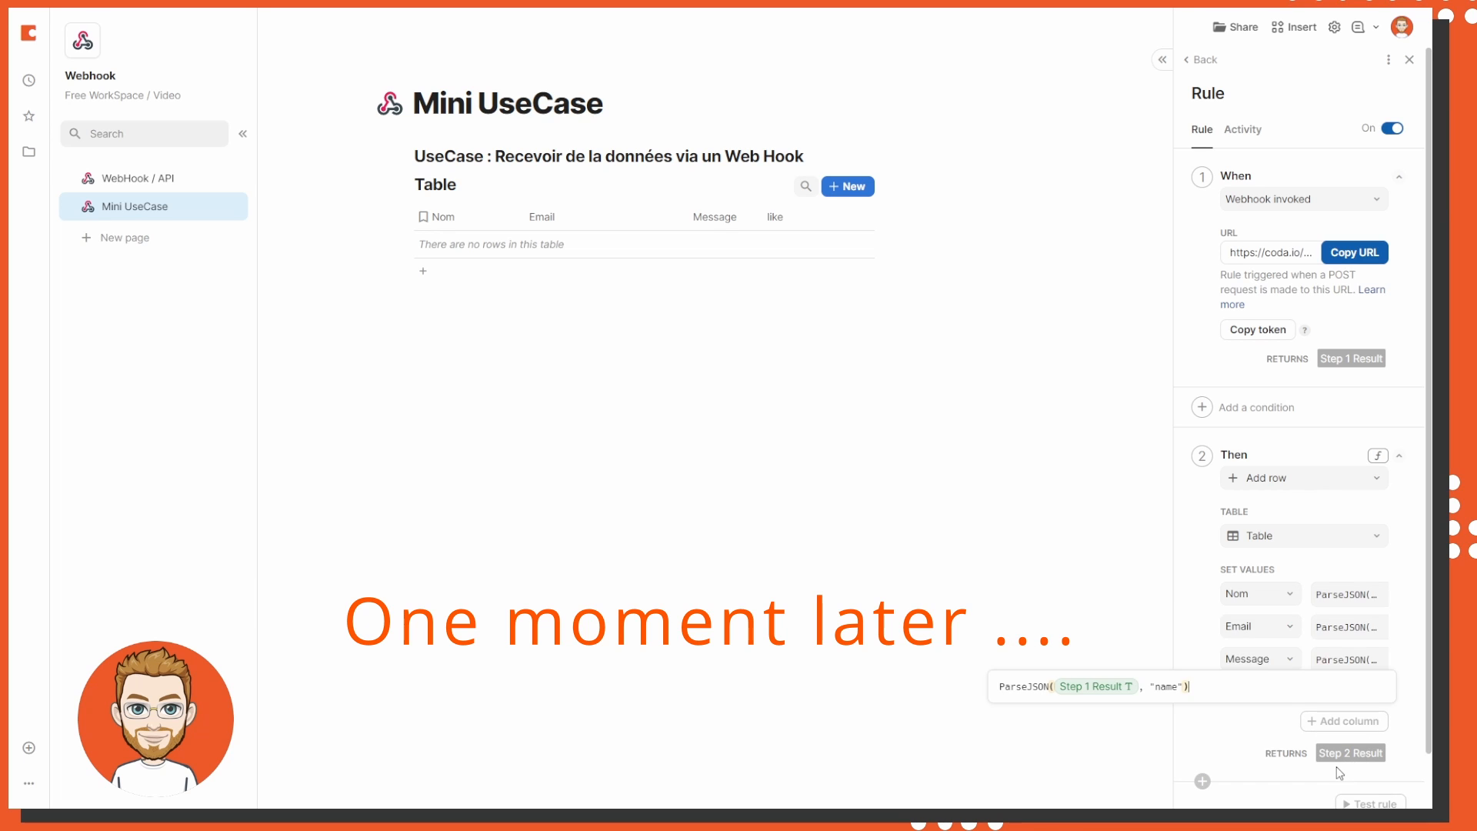
key("Return")
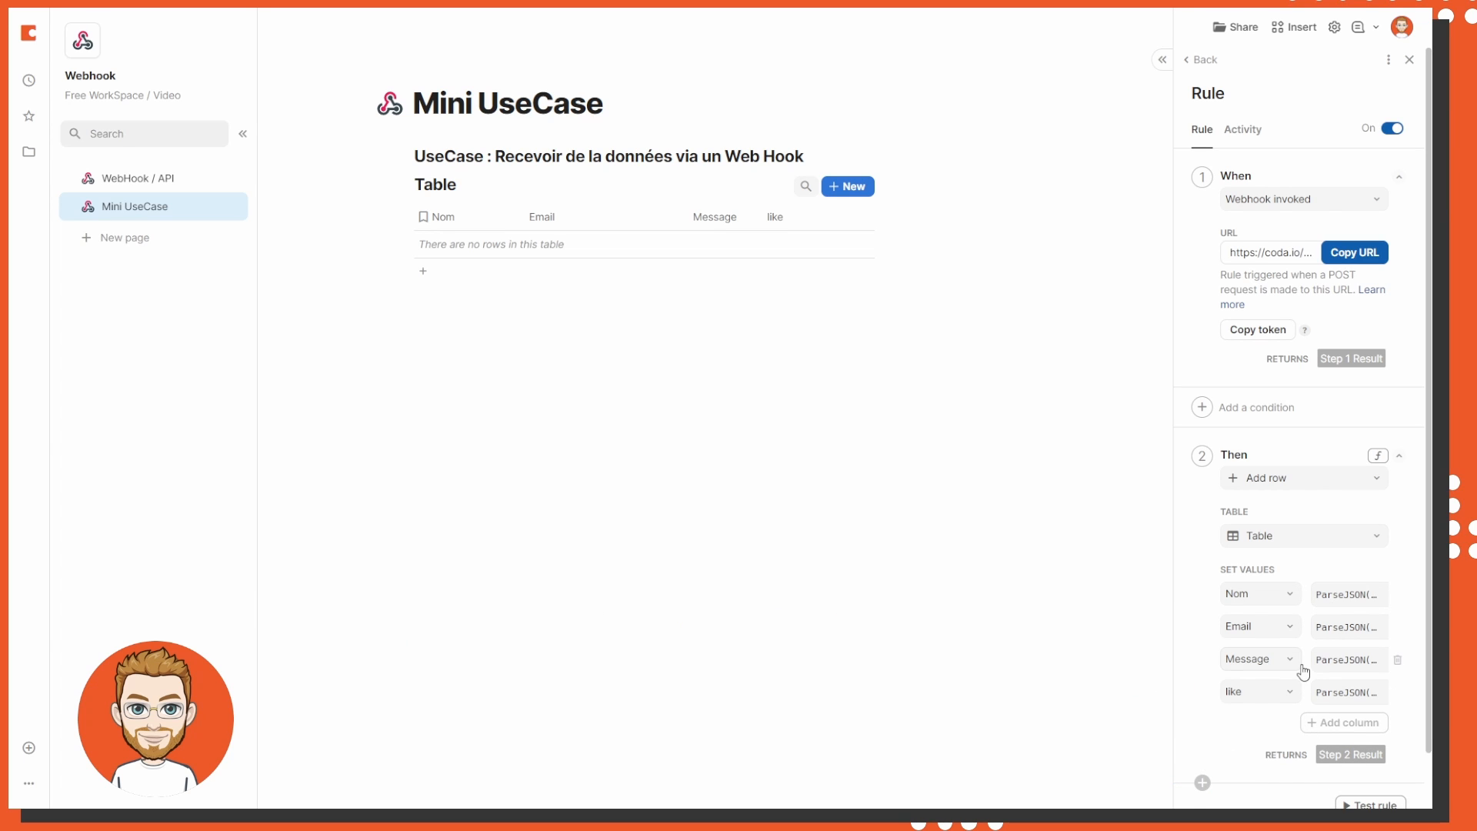
scroll(1295, 662, "down", 1)
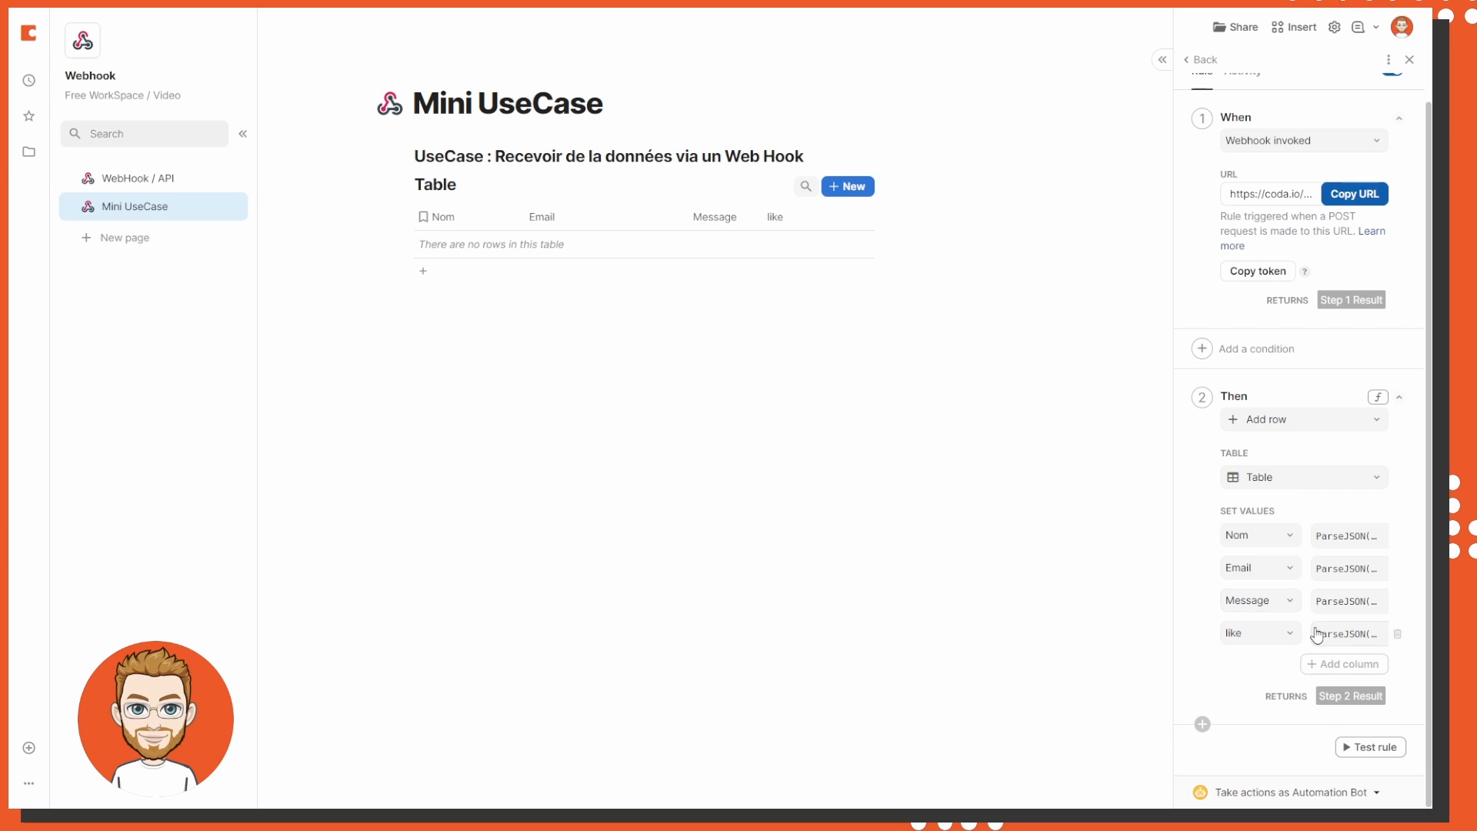
scroll(1315, 629, "up", 1)
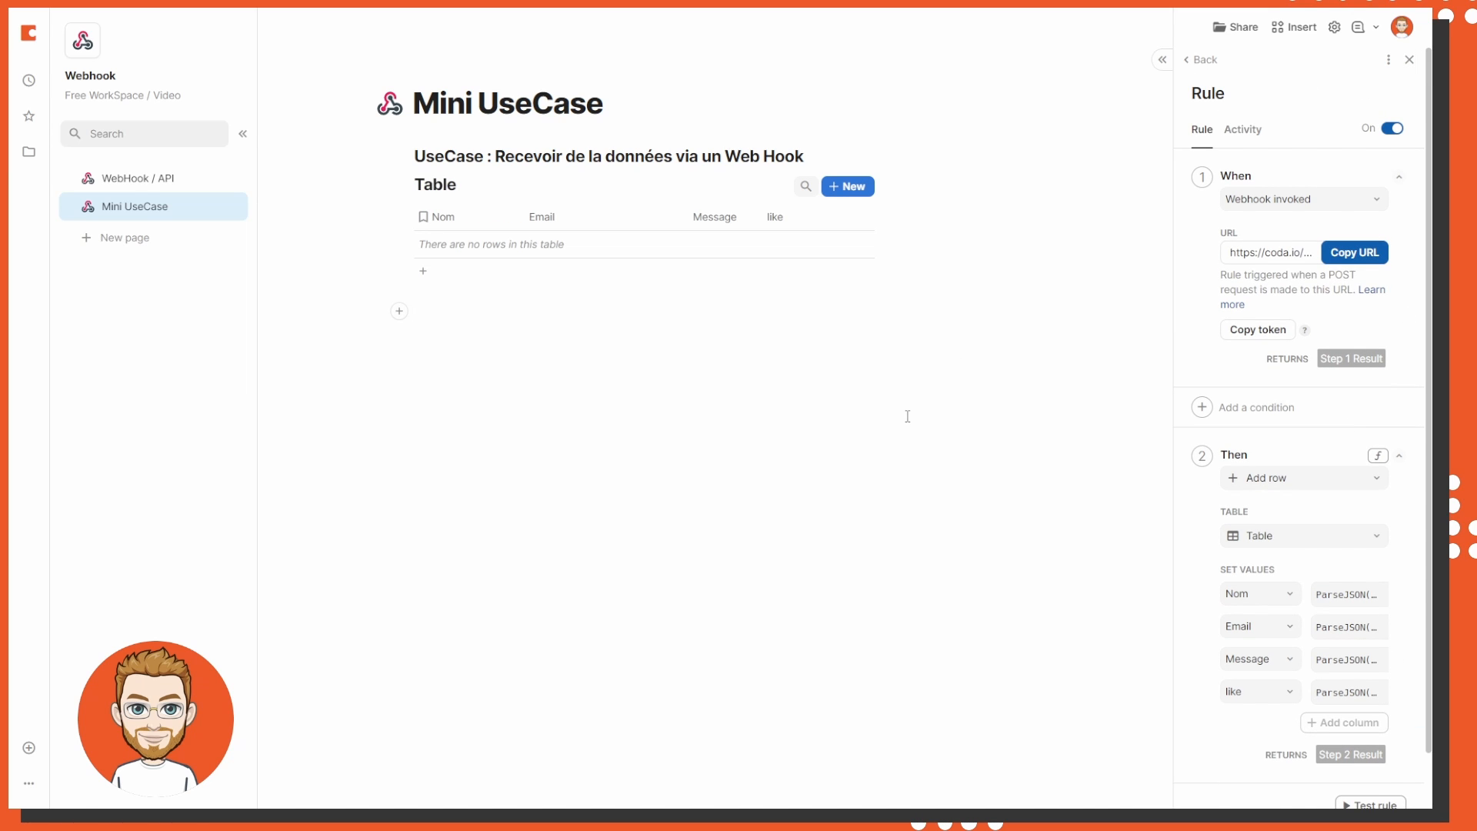
- Switch to Postman and review the sendToCoda request's URL, JSON body and Content-Type header
key("alt+Tab")
left_click(708, 374)
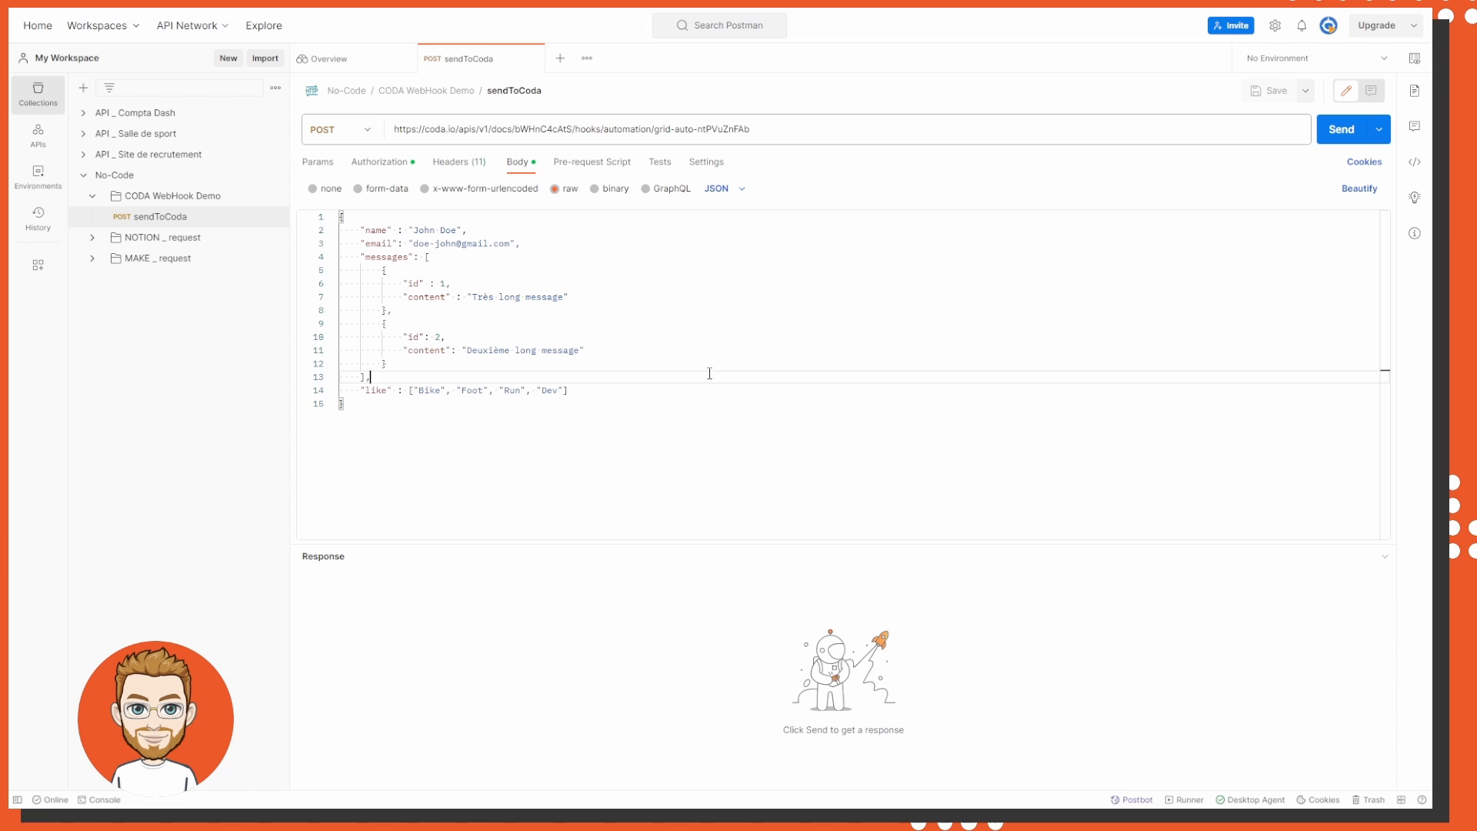
triple_click(647, 124)
left_click(465, 164)
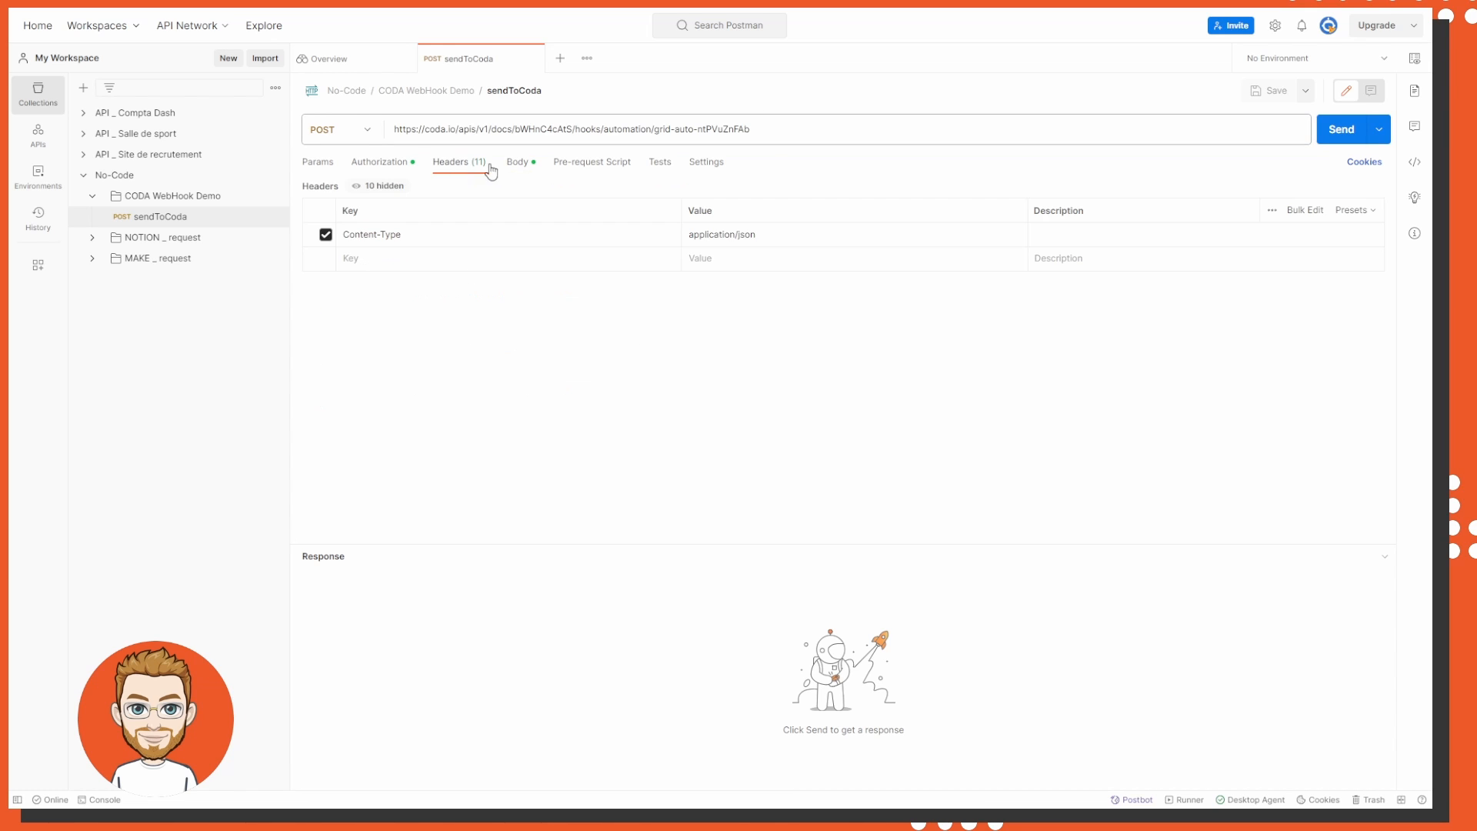
left_click(515, 161)
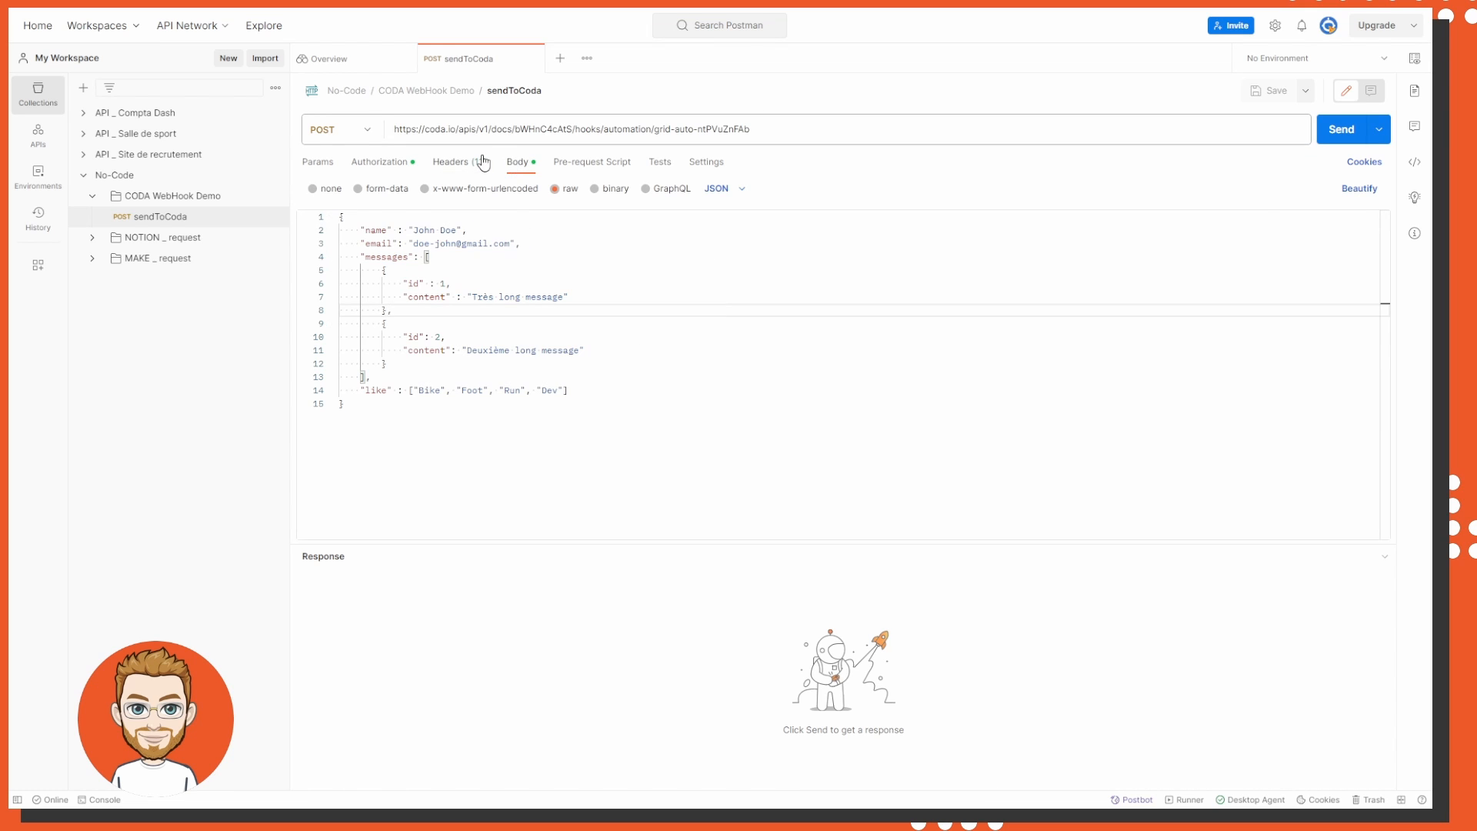
left_click(481, 162)
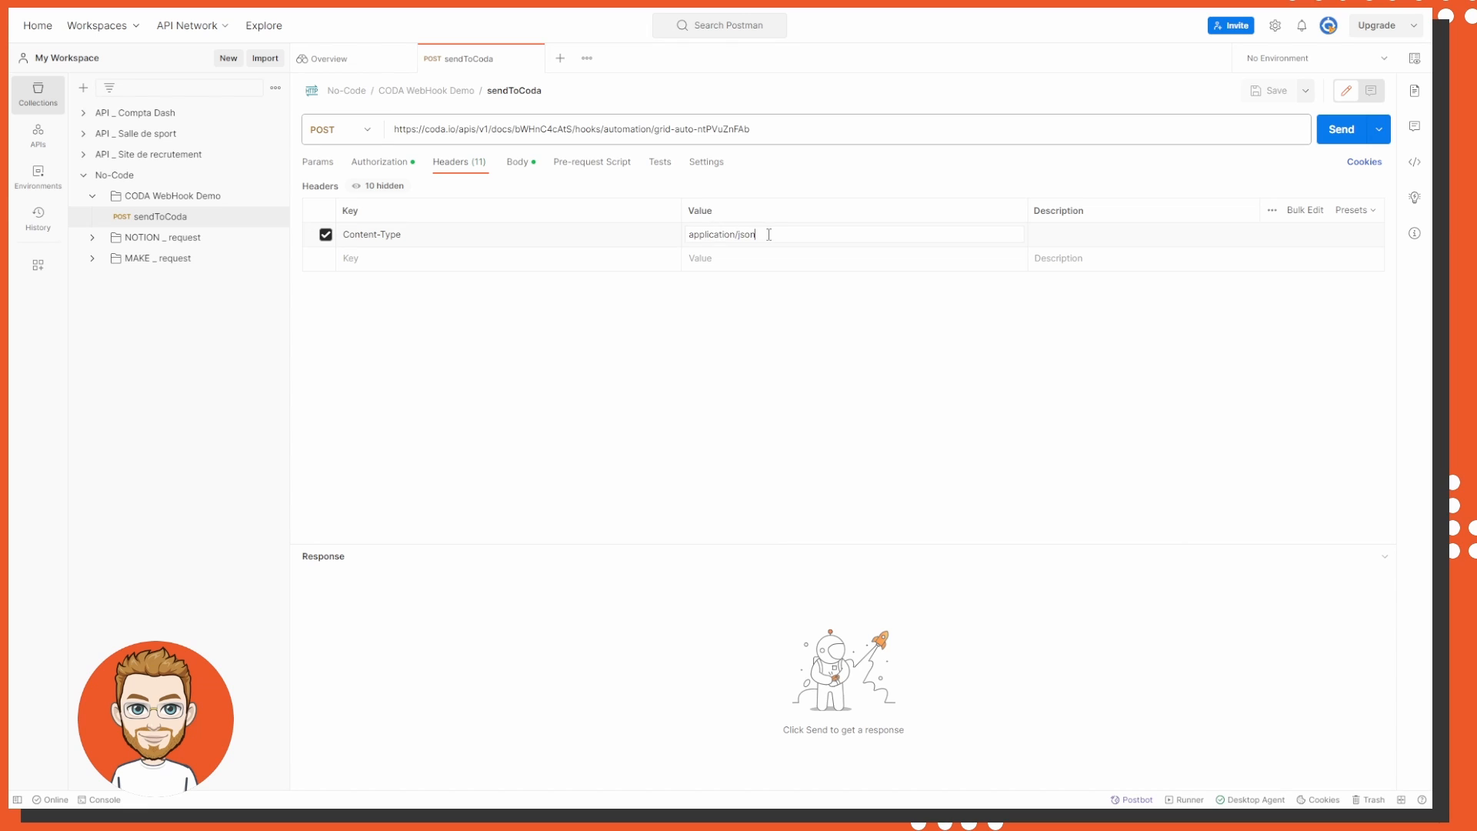
left_click_drag(768, 234, 658, 233)
left_click(729, 429)
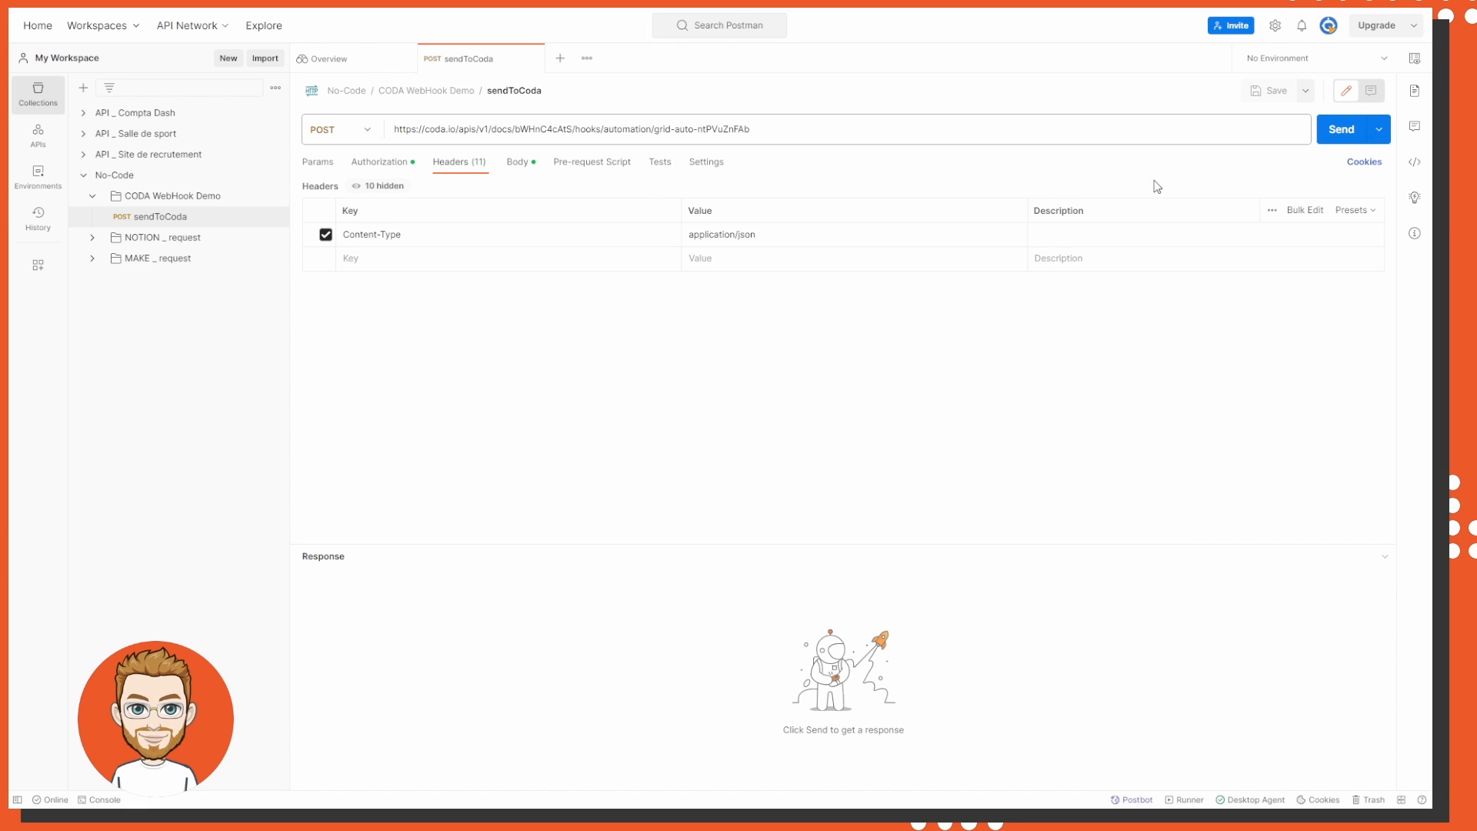
- Send the sendToCoda request and examine the body and headers of its response
left_click(1340, 144)
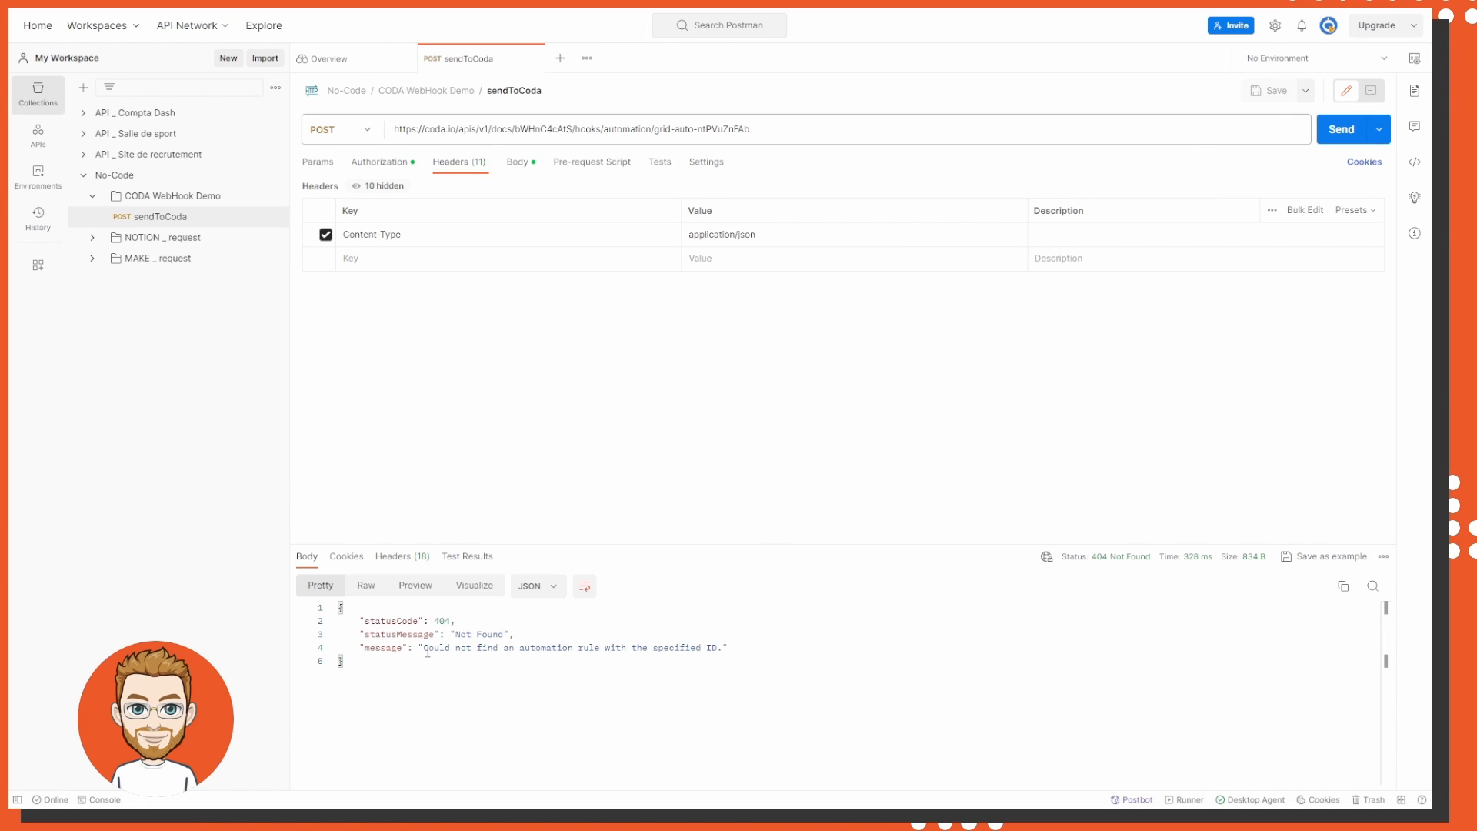
left_click(483, 647)
left_click(443, 621)
left_click(696, 647)
left_click(397, 558)
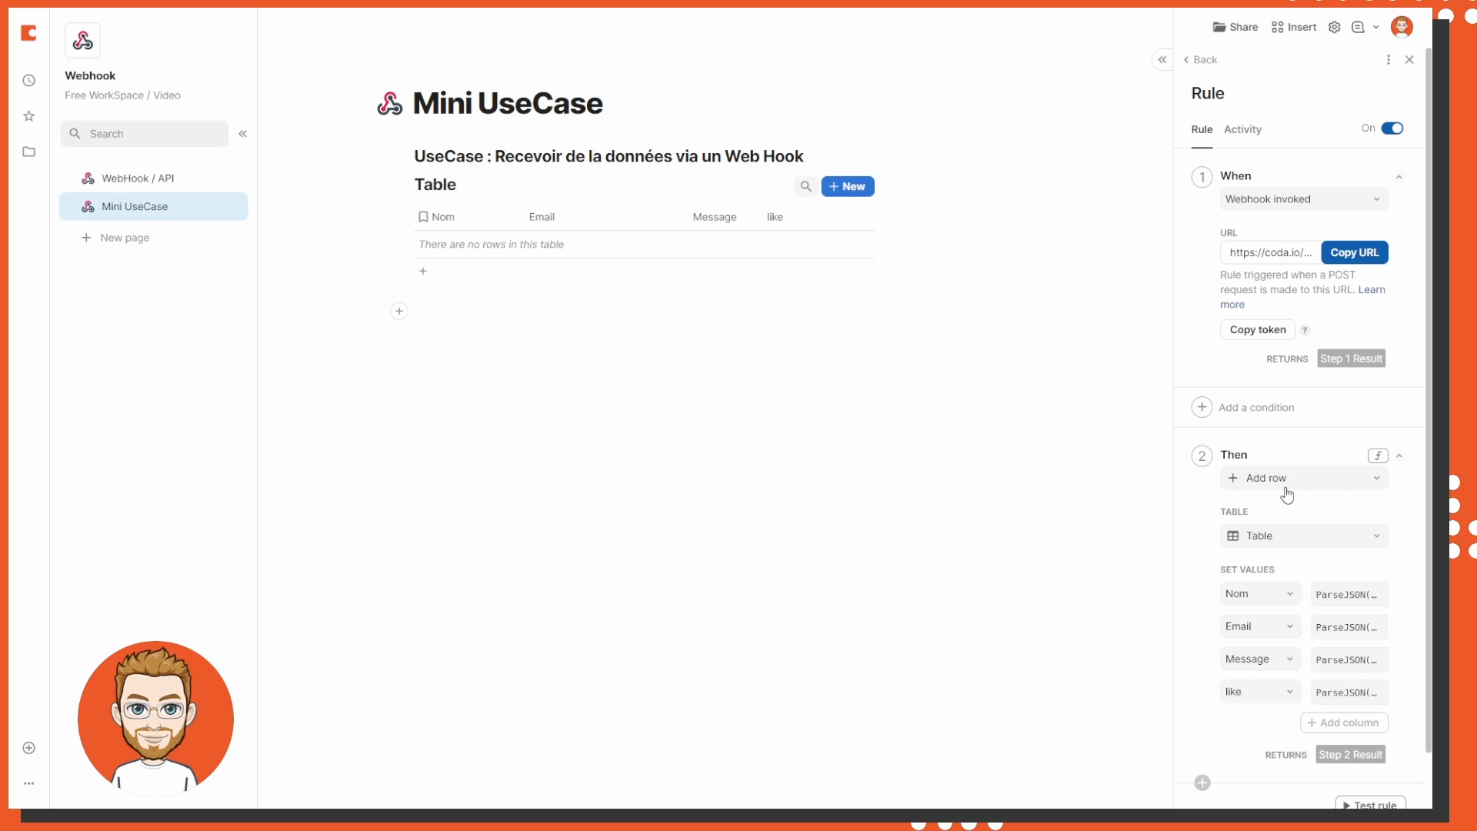
- Copy the webhook URL from the Coda rule, replace the sendToCoda request's URL with it in Postman, and send the request
left_click(1354, 253)
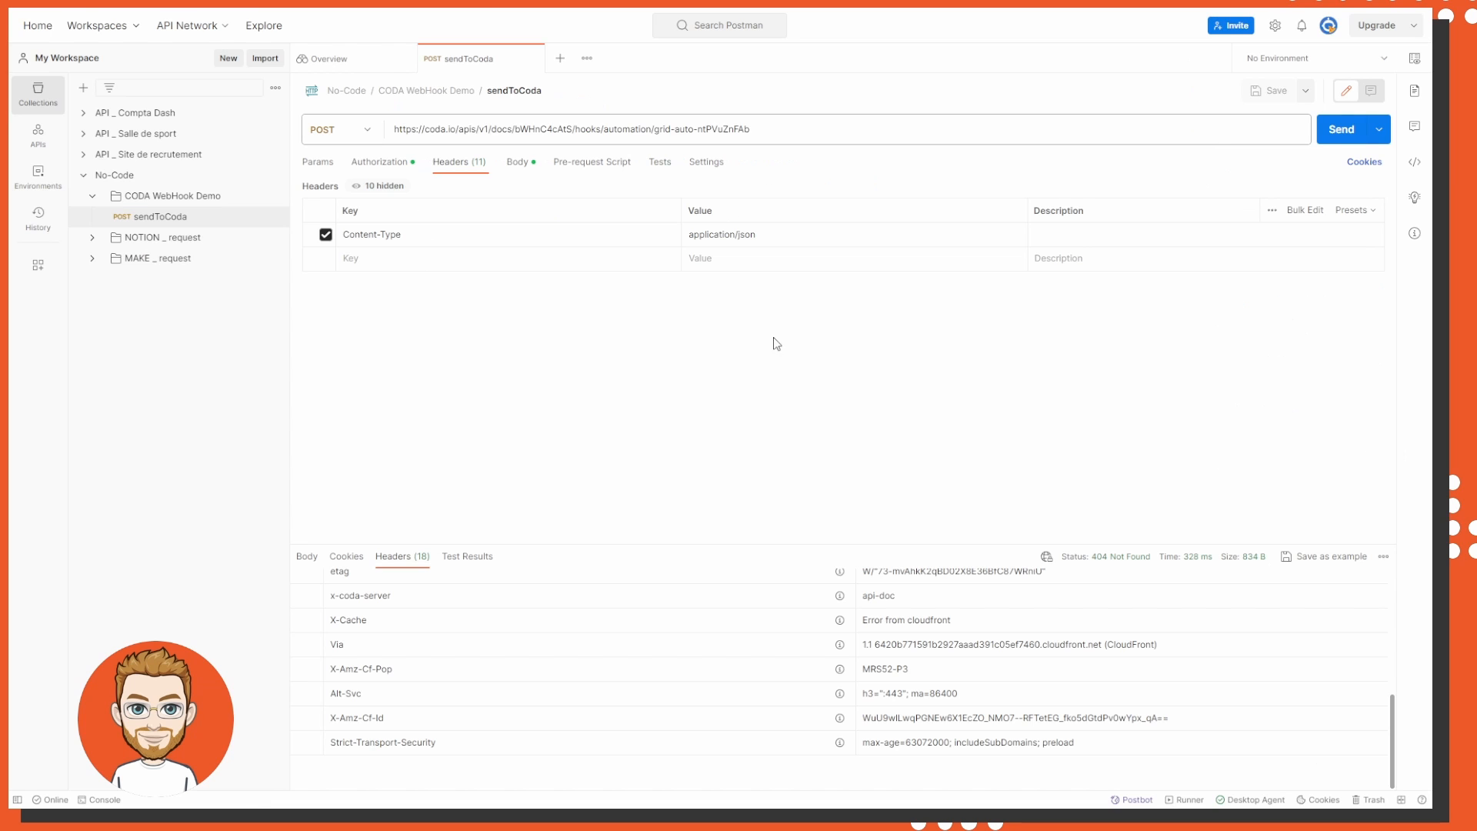
triple_click(683, 125)
triple_click(814, 129)
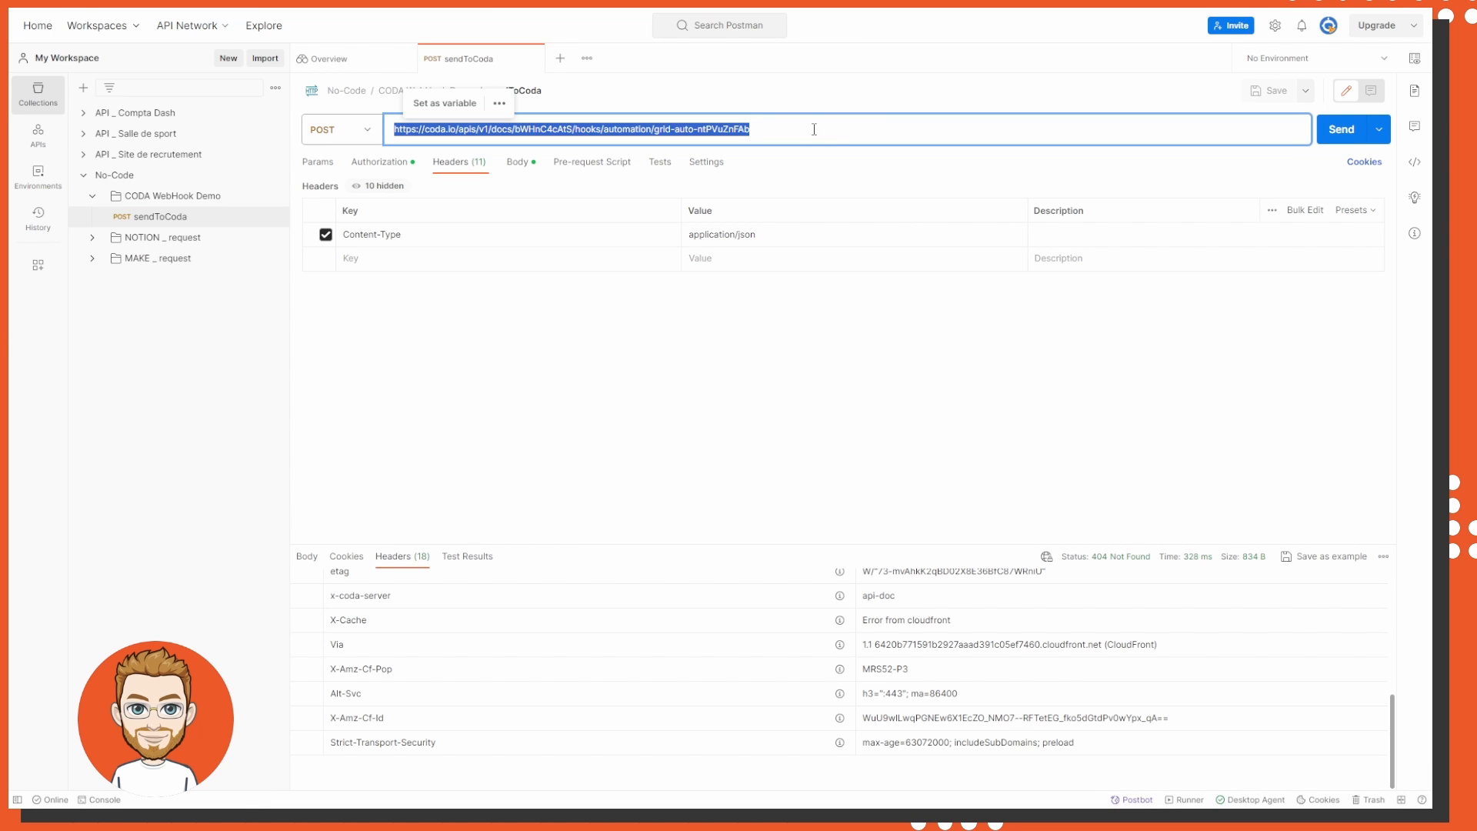
key("ctrl+v")
left_click(1340, 129)
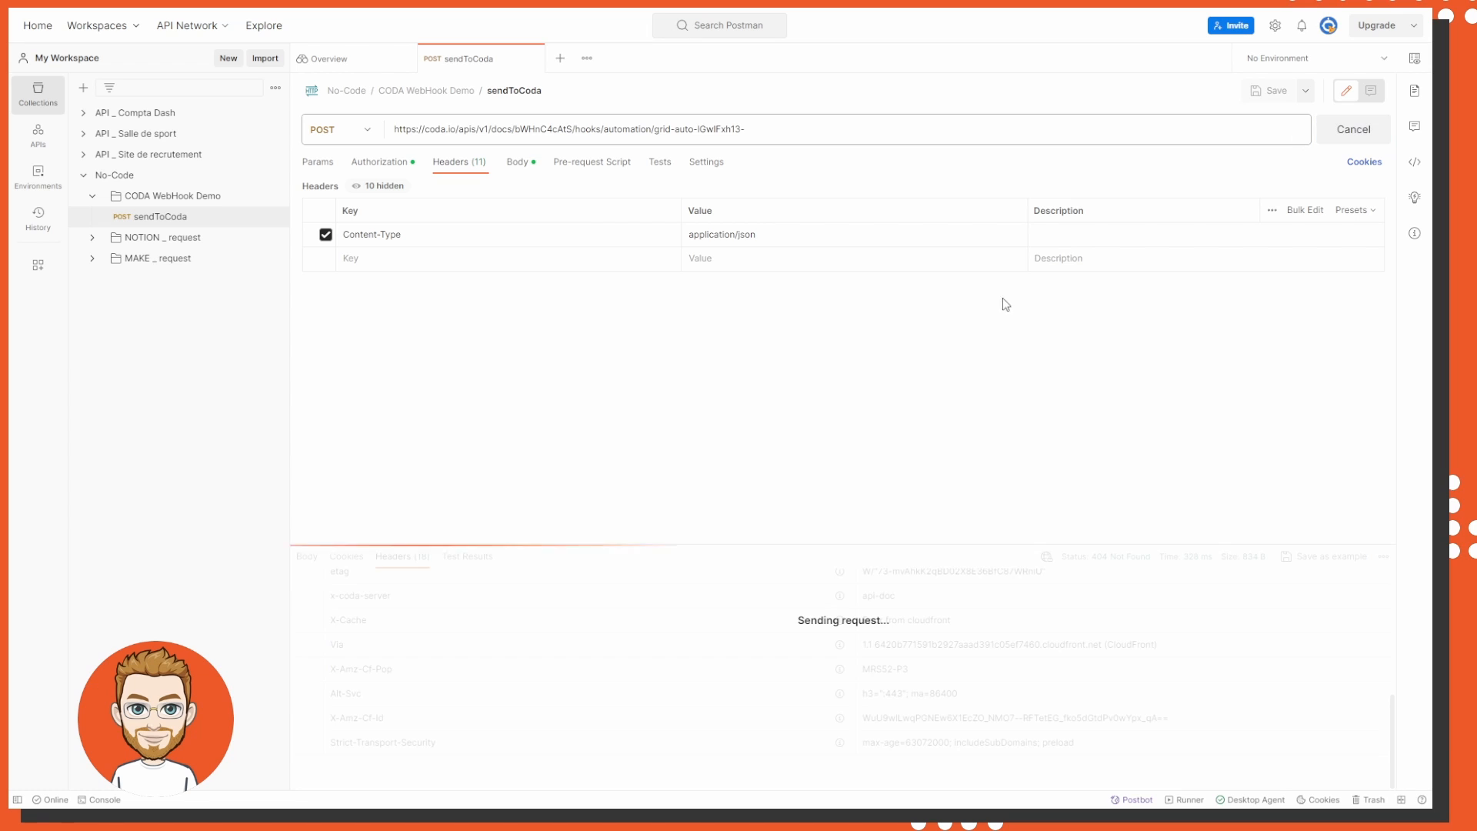
- Examine the new response's body in its different display formats, its headers, its test results and its status
left_click(312, 558)
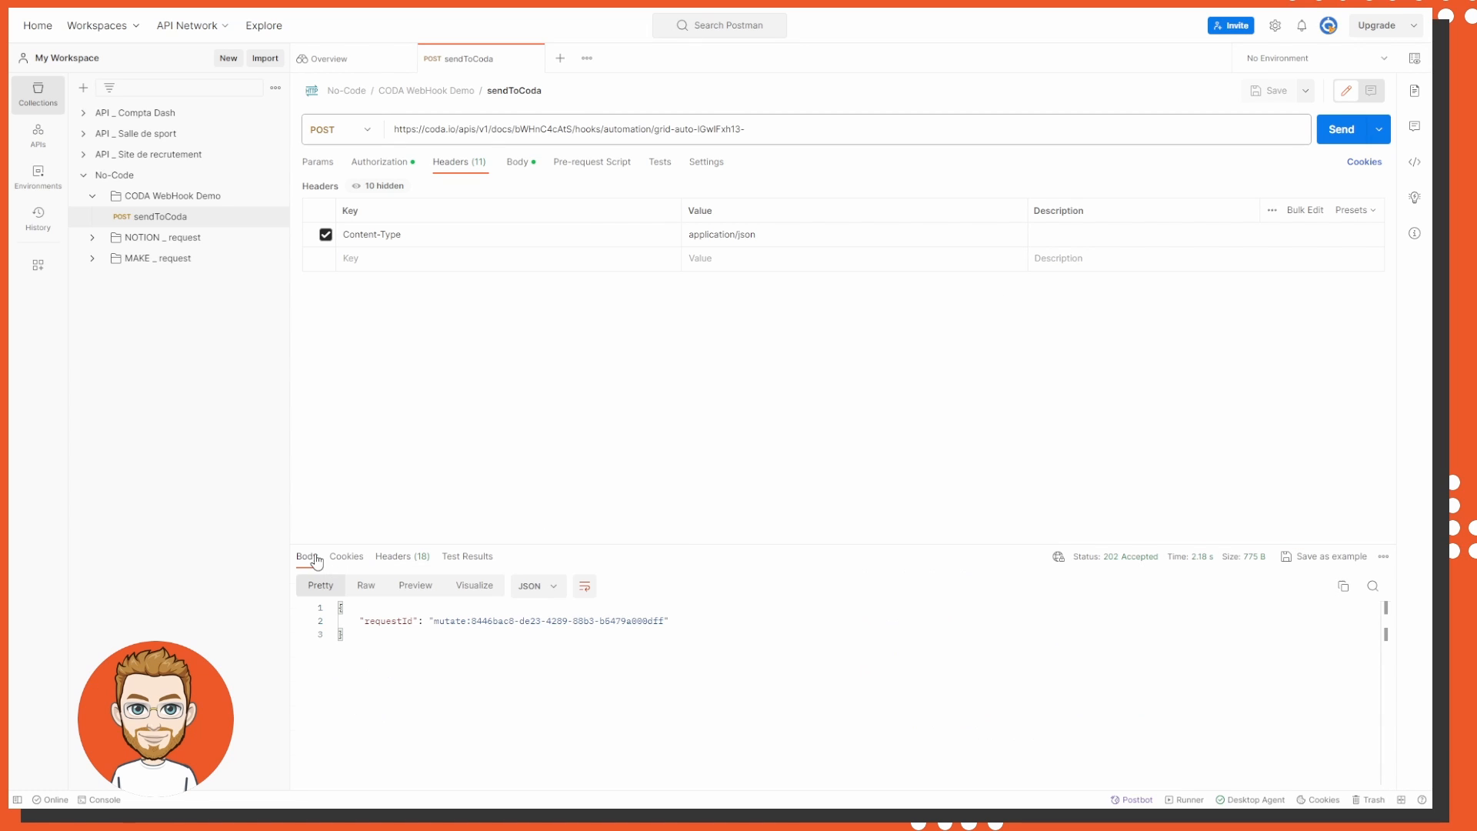
left_click_drag(359, 620, 676, 618)
left_click(701, 616)
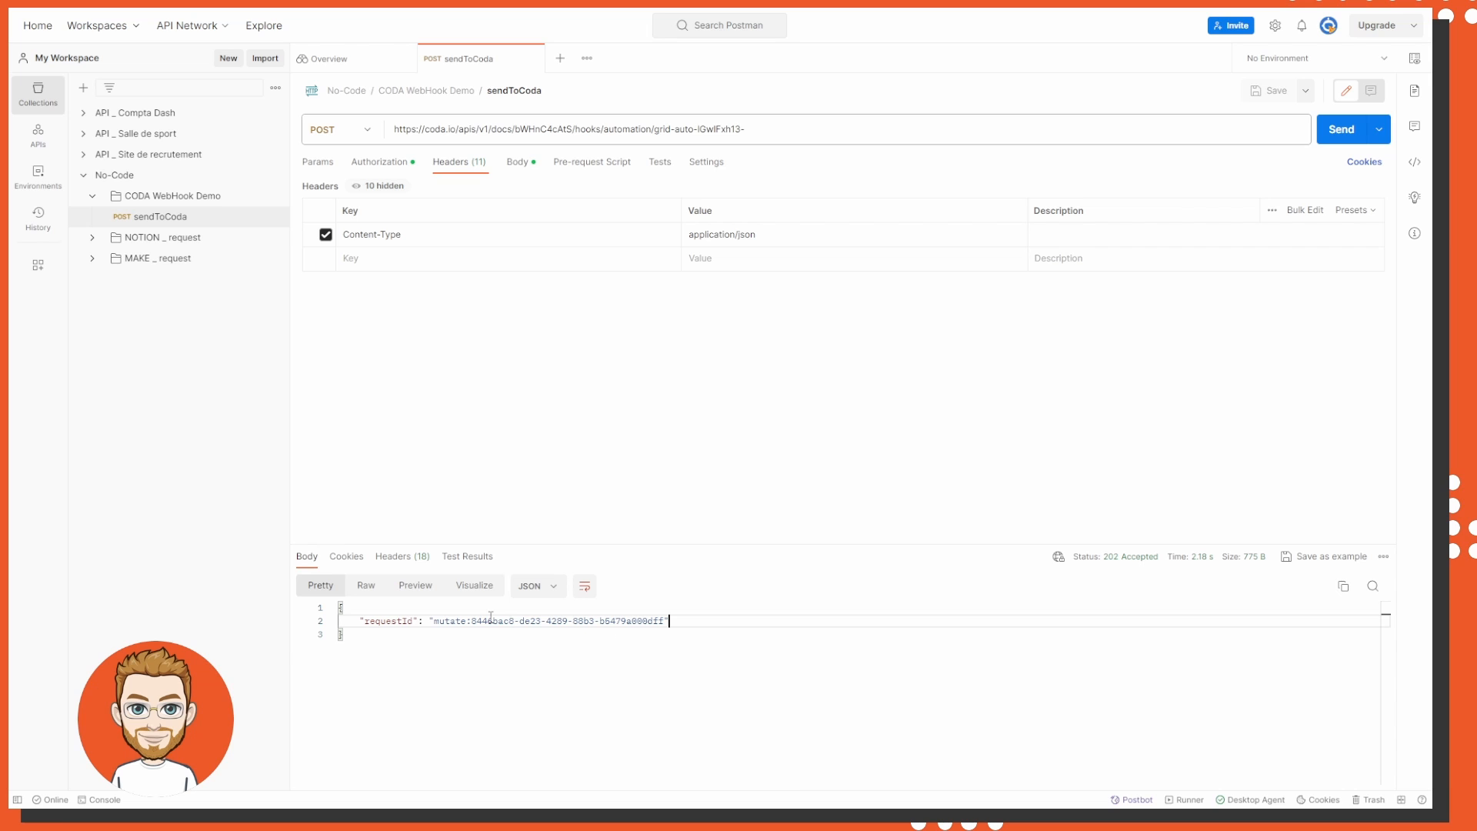
left_click(414, 585)
left_click(462, 585)
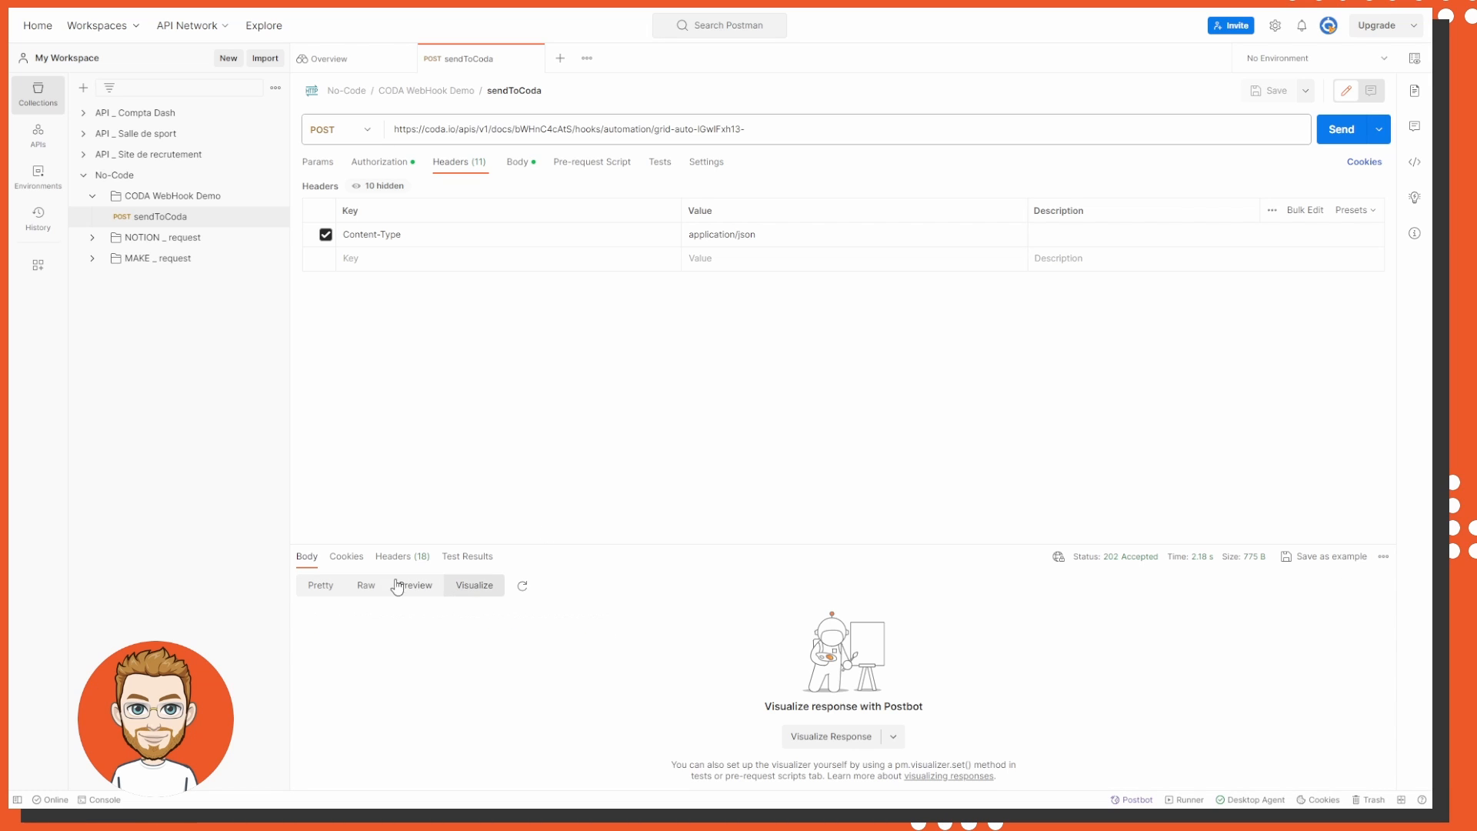
left_click(373, 585)
left_click(391, 556)
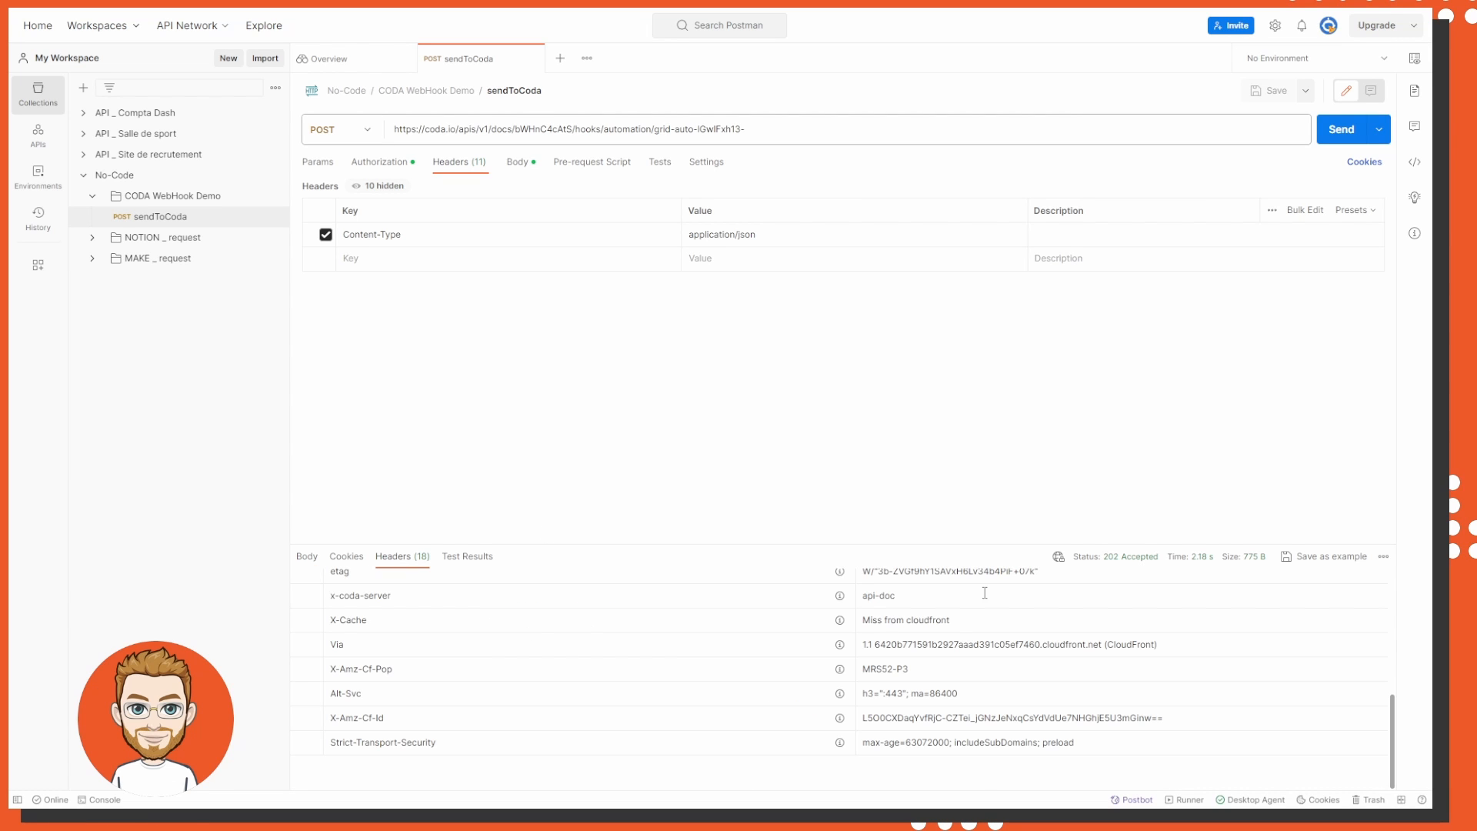
scroll(993, 666, "up", 5)
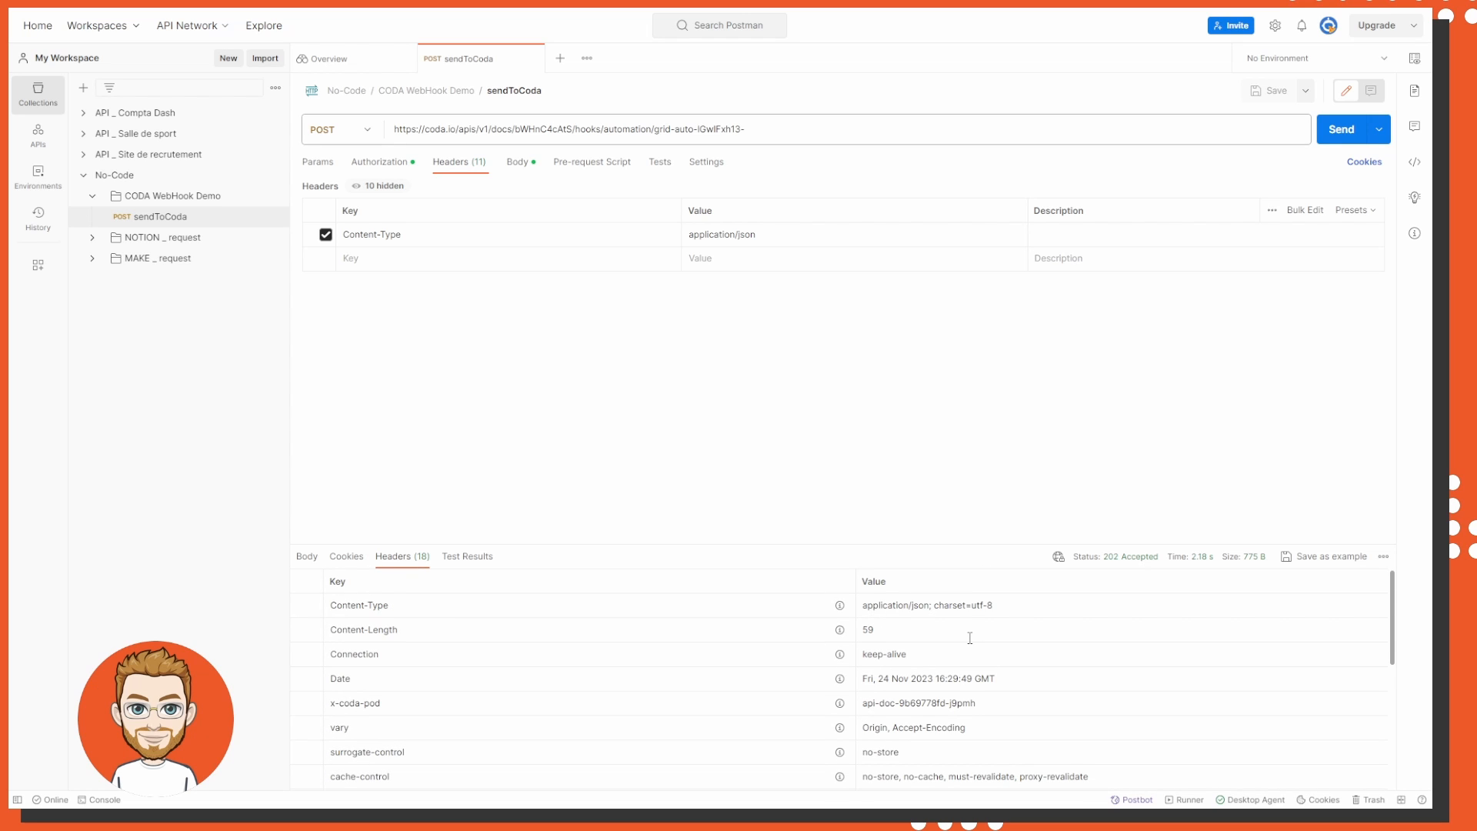
scroll(969, 638, "down", 5)
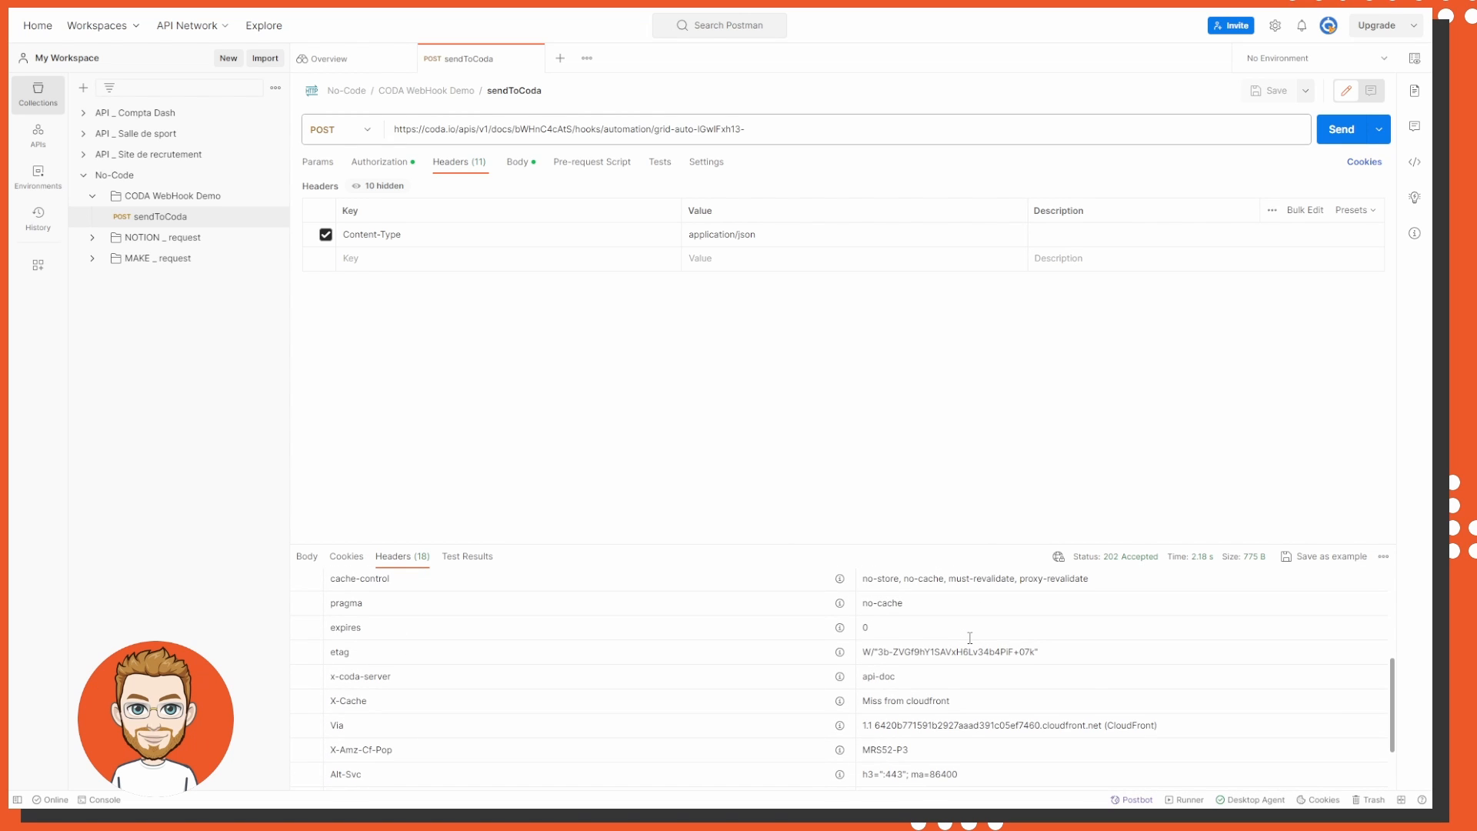
scroll(969, 638, "down", 2)
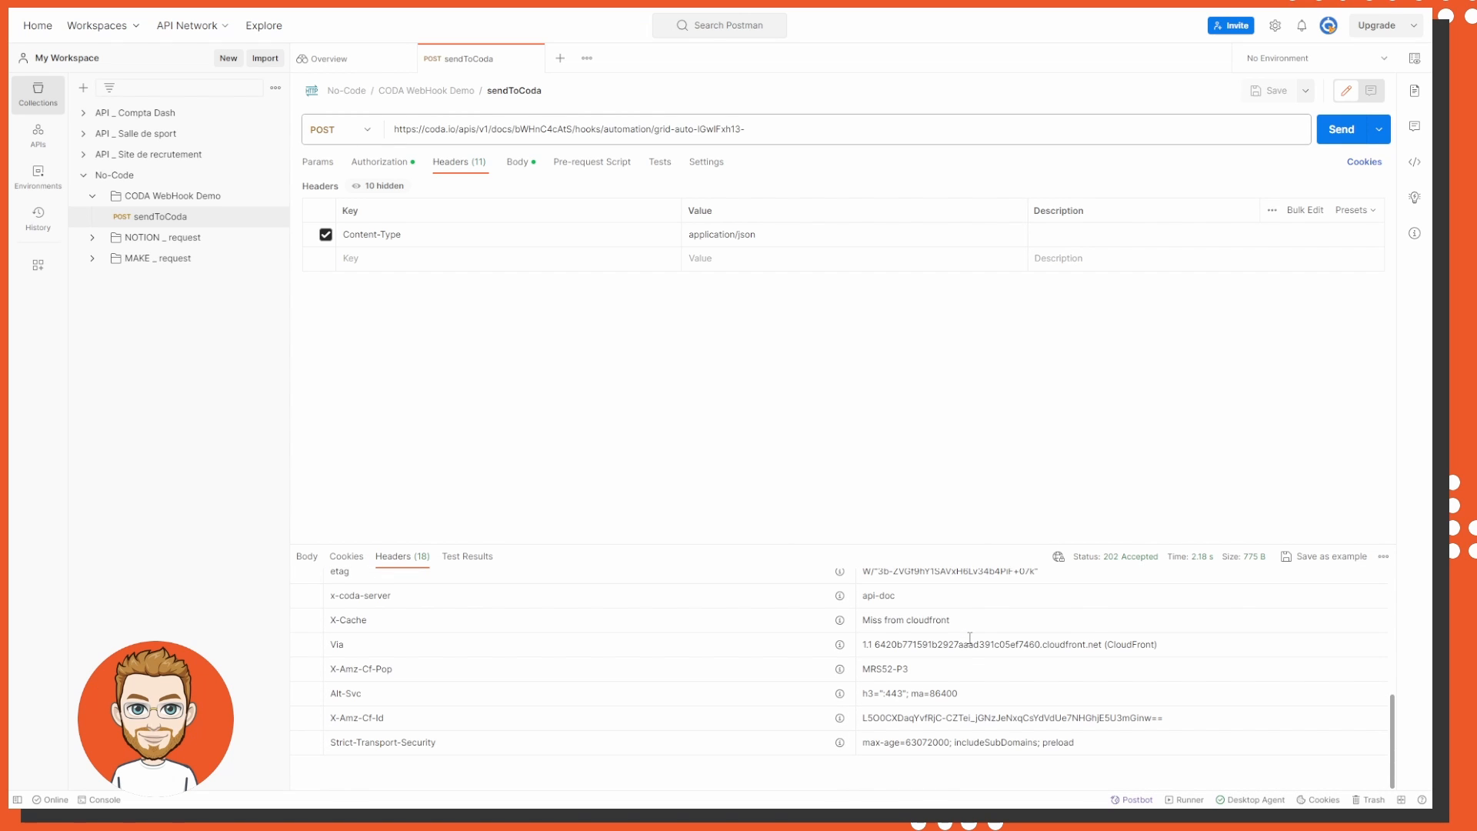
left_click(467, 556)
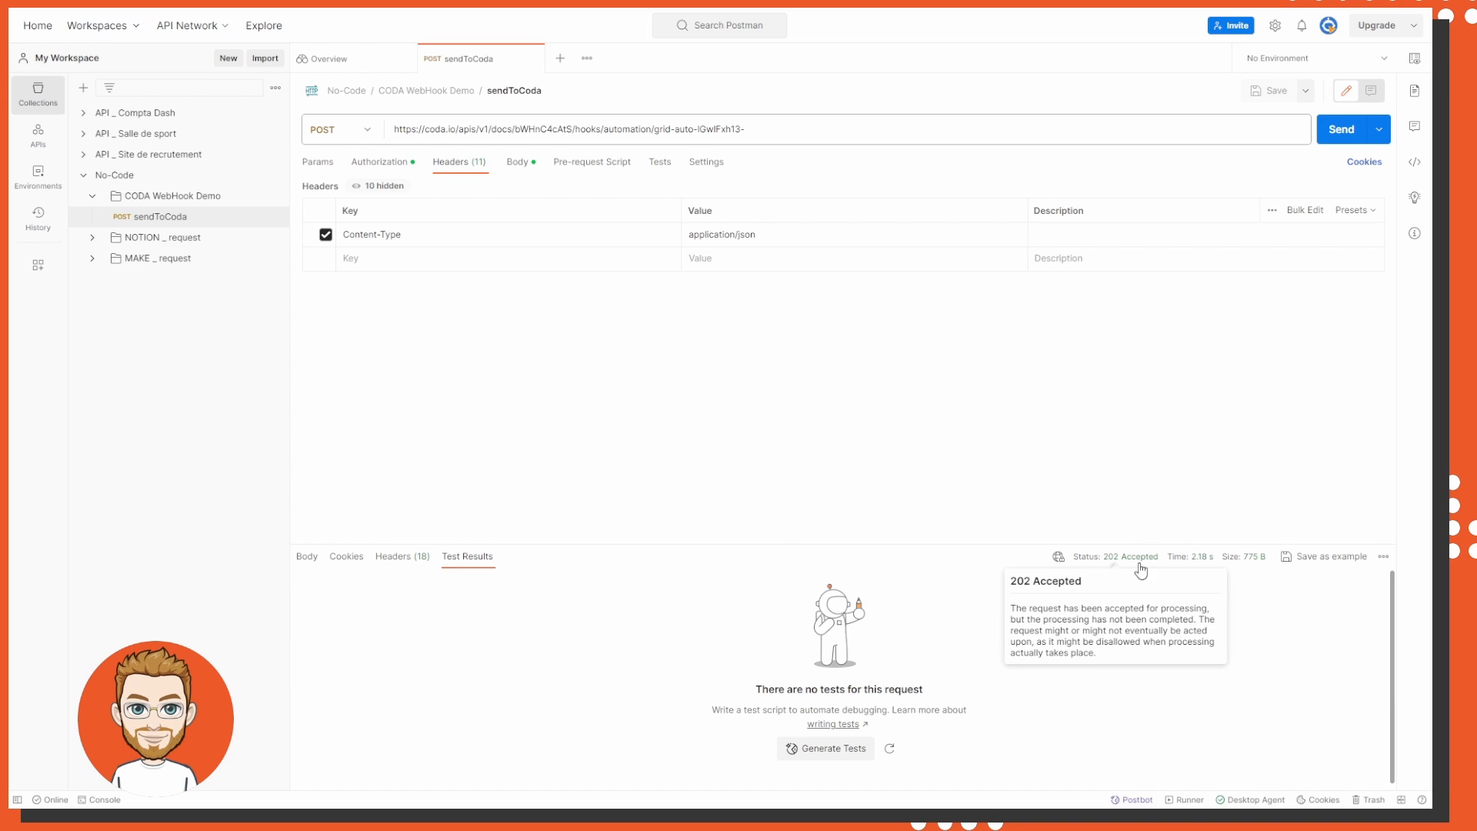
- Switch to Coda and examine the row added to the table, opening it to read its email, message and like values
mouse_move(1107, 559)
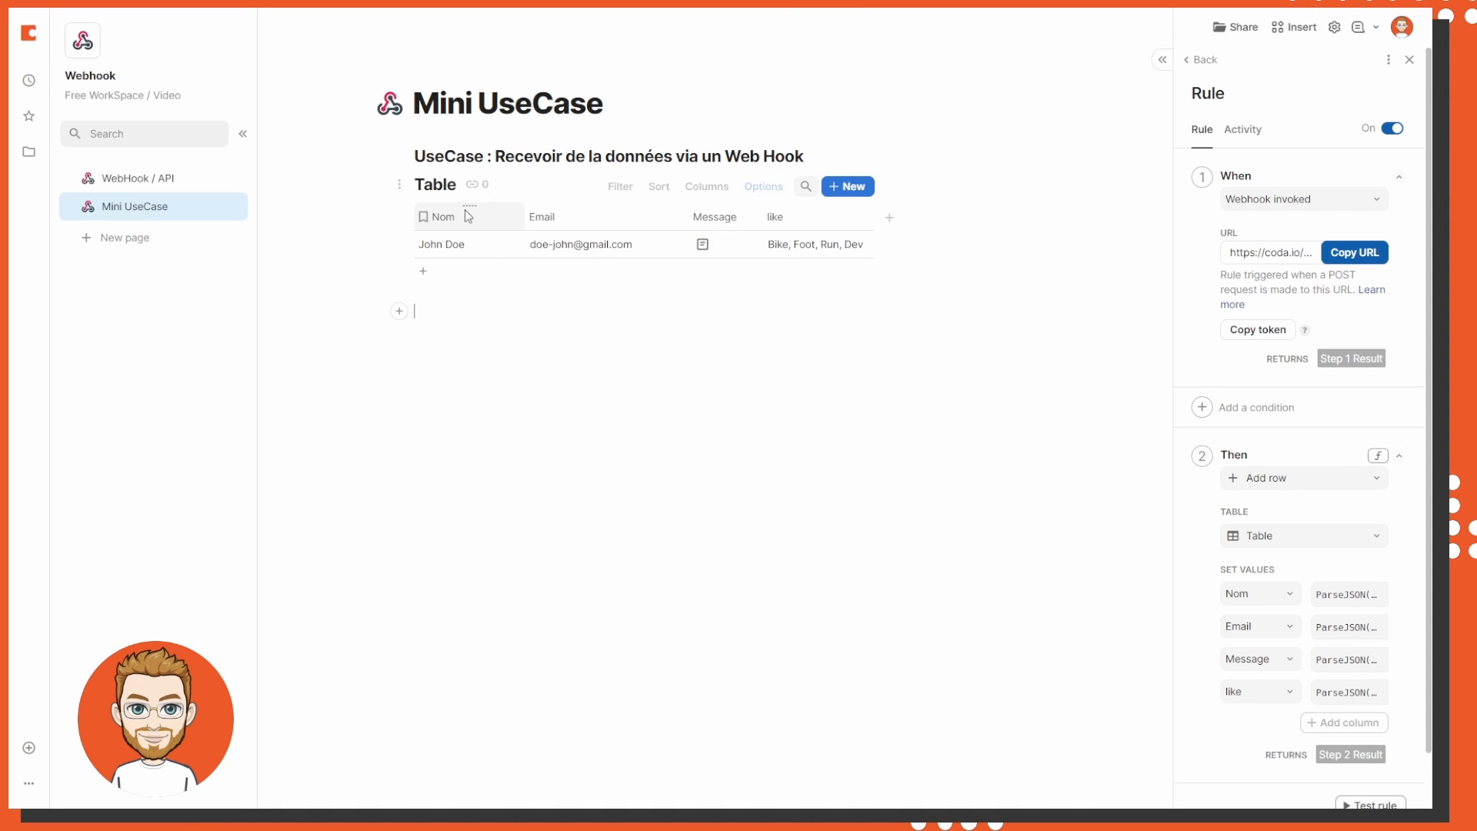
left_click(486, 248)
left_click(562, 249)
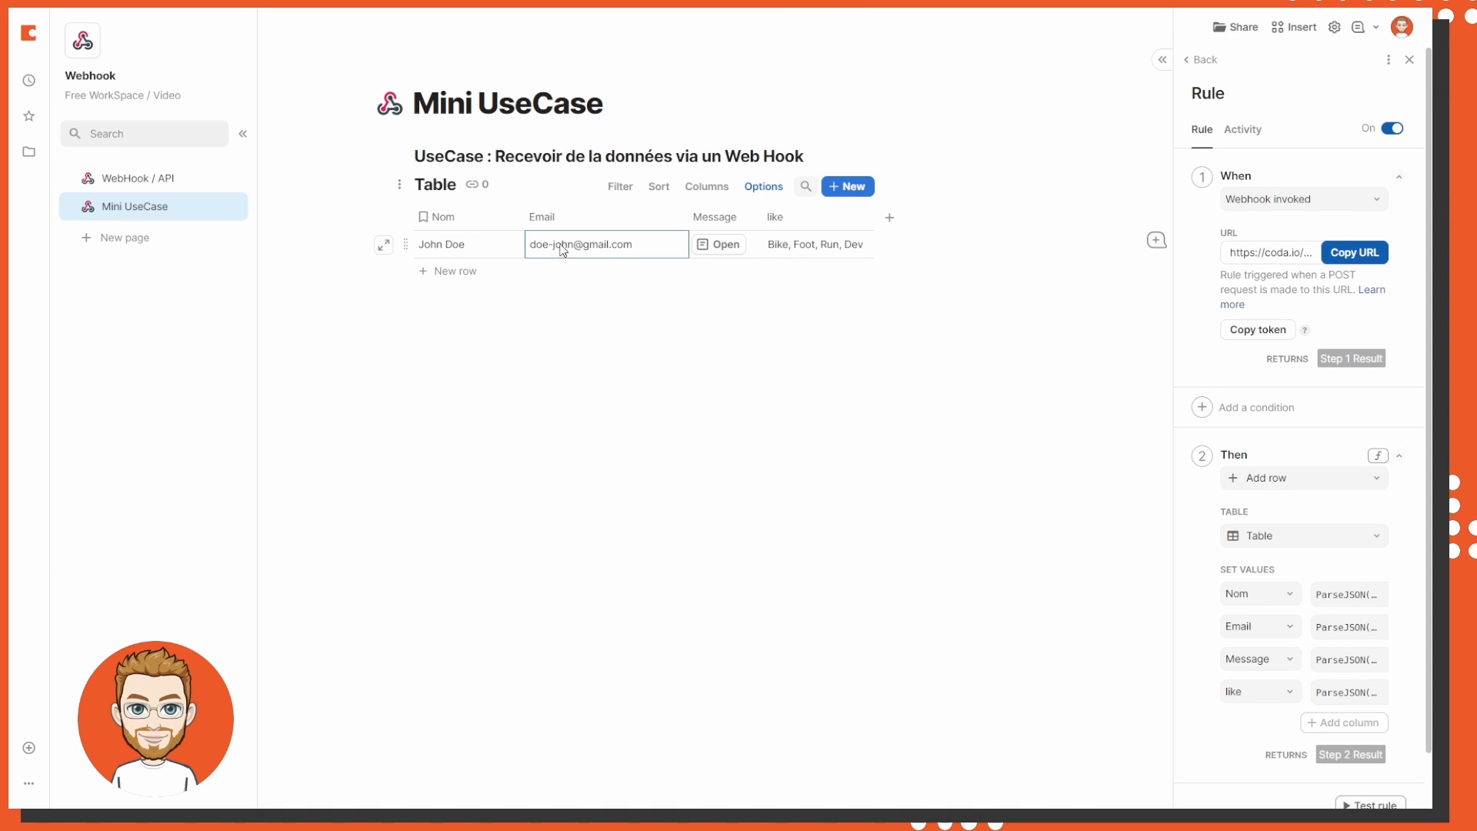
left_click(713, 246)
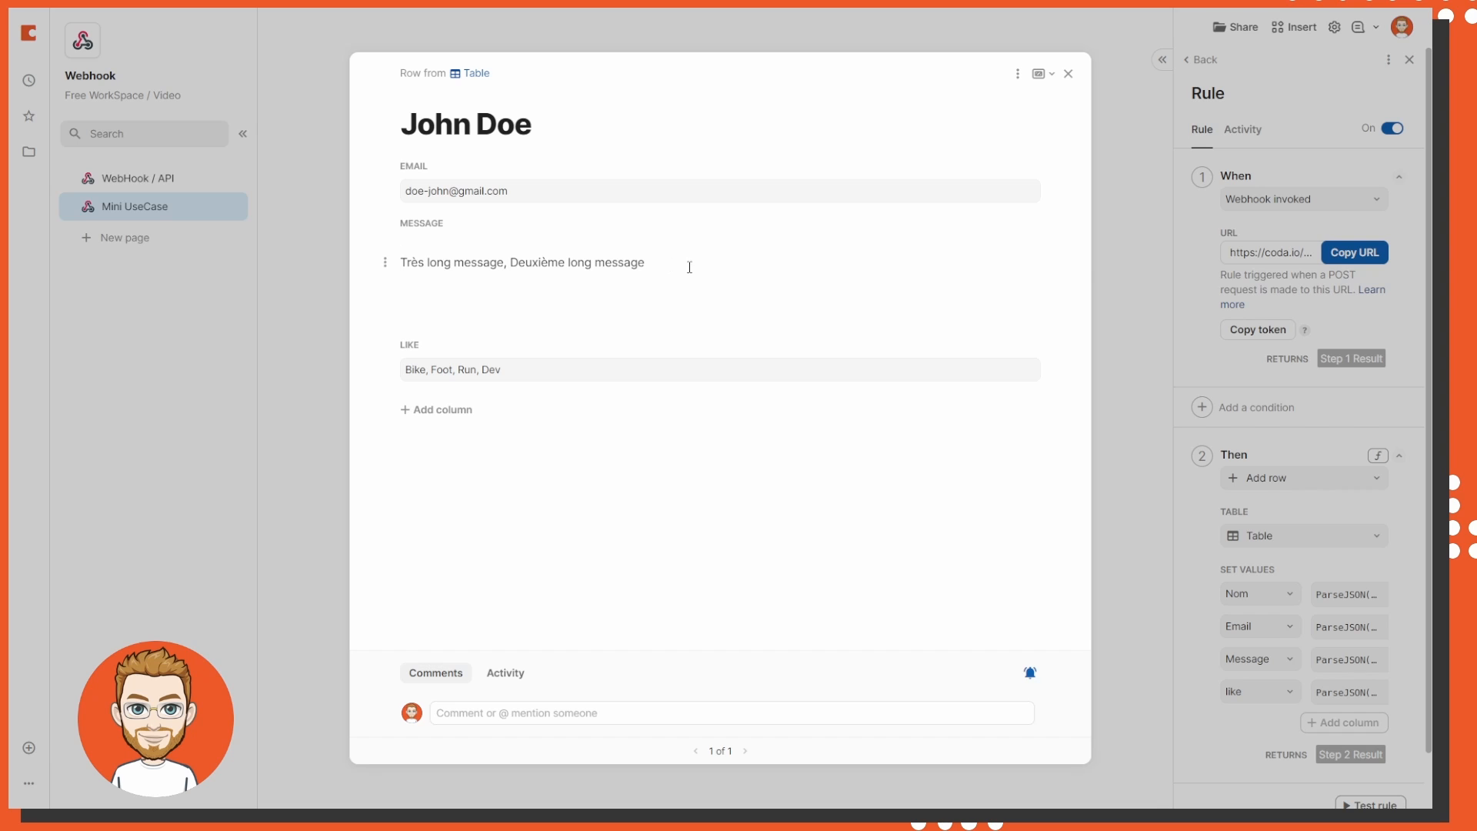
left_click_drag(685, 263, 384, 261)
left_click(499, 274)
left_click_drag(517, 380, 406, 373)
left_click(653, 504)
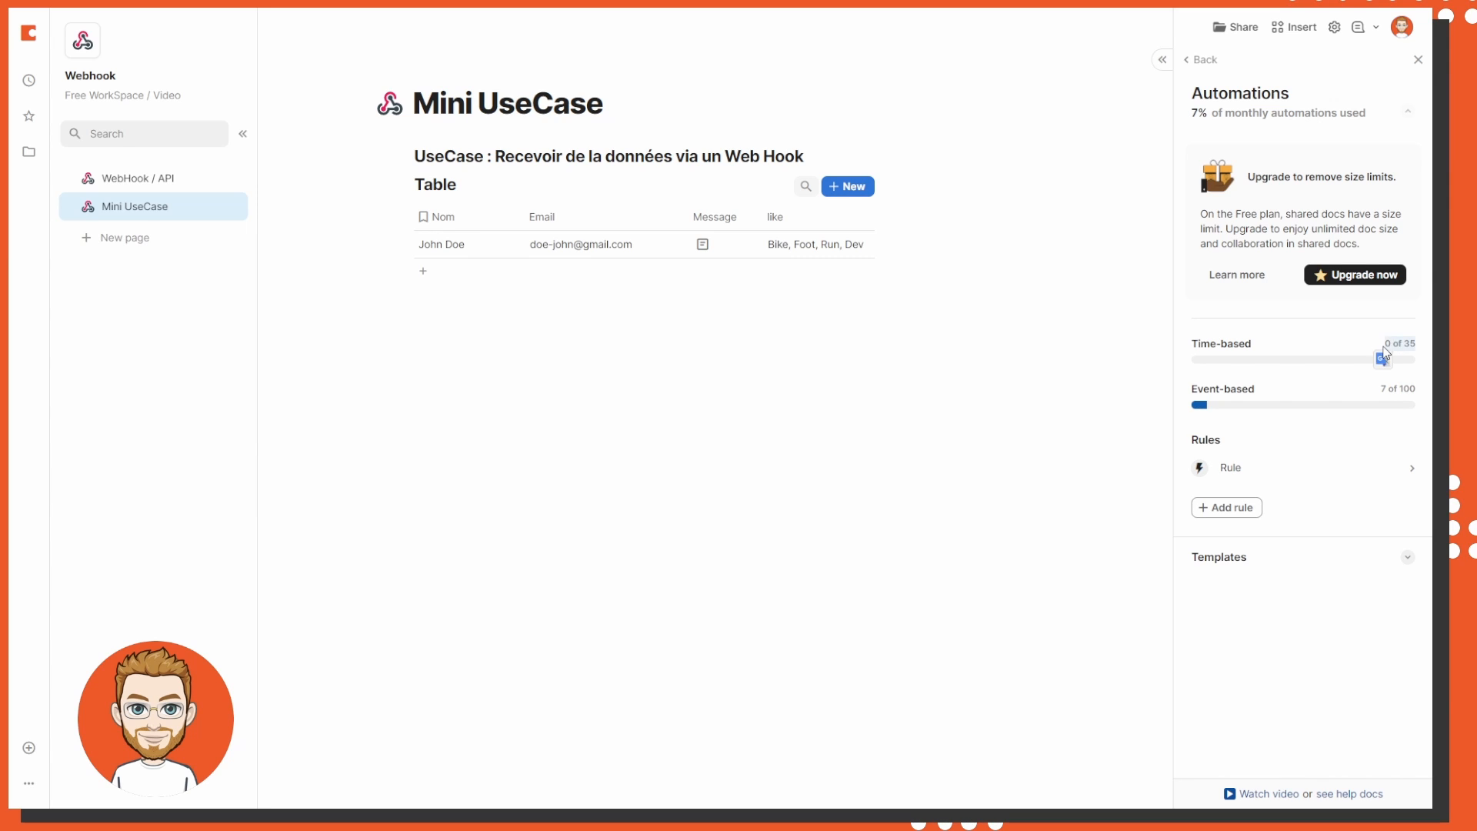
- Review the monthly usage limits for time-based and event-based automations in the Automations overview
left_click_drag(1278, 347, 1198, 354)
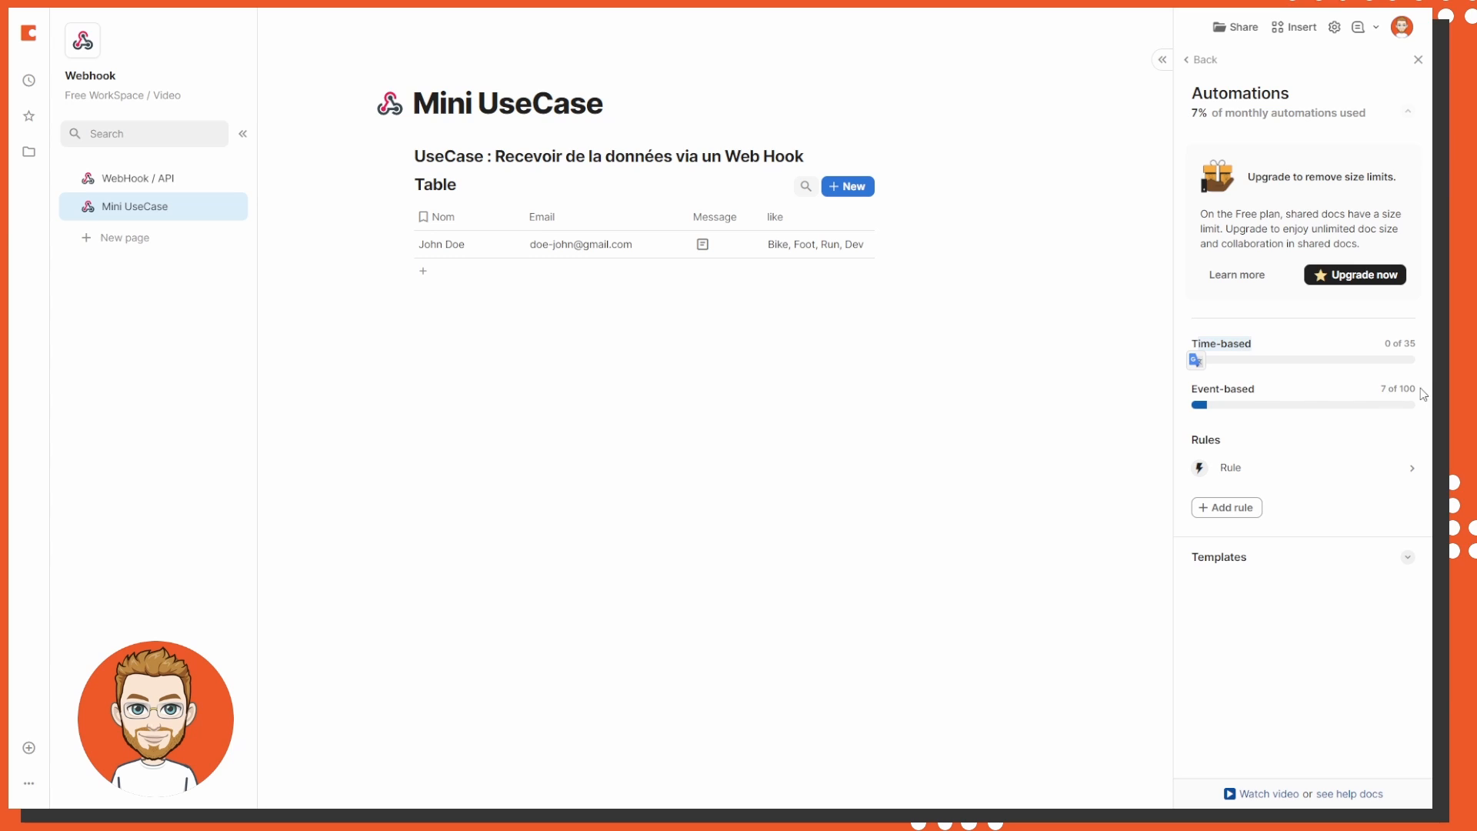
left_click_drag(1420, 388, 1193, 388)
left_click(1298, 389)
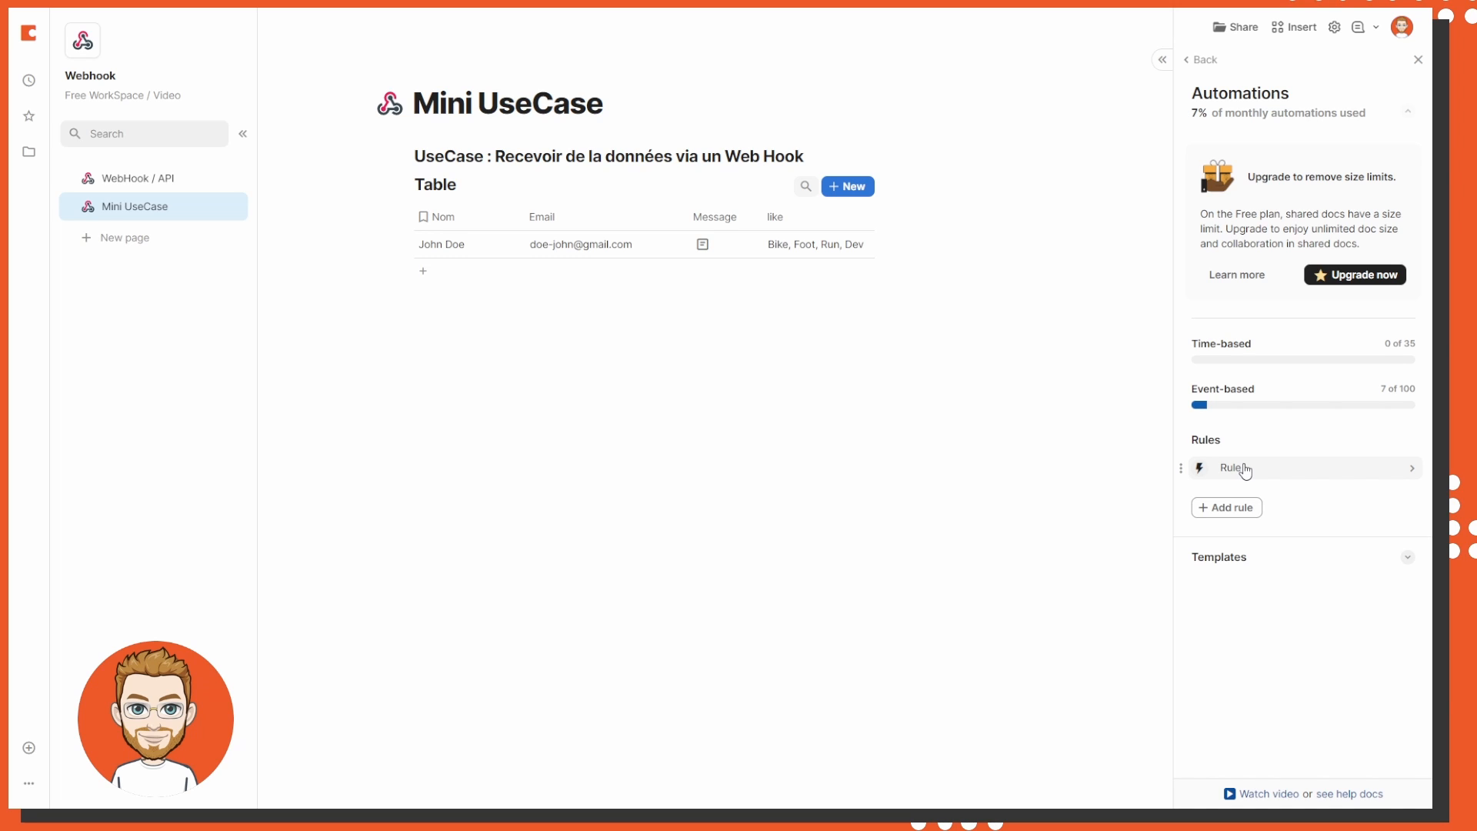
left_click_drag(1263, 337, 1190, 345)
left_click(1408, 352)
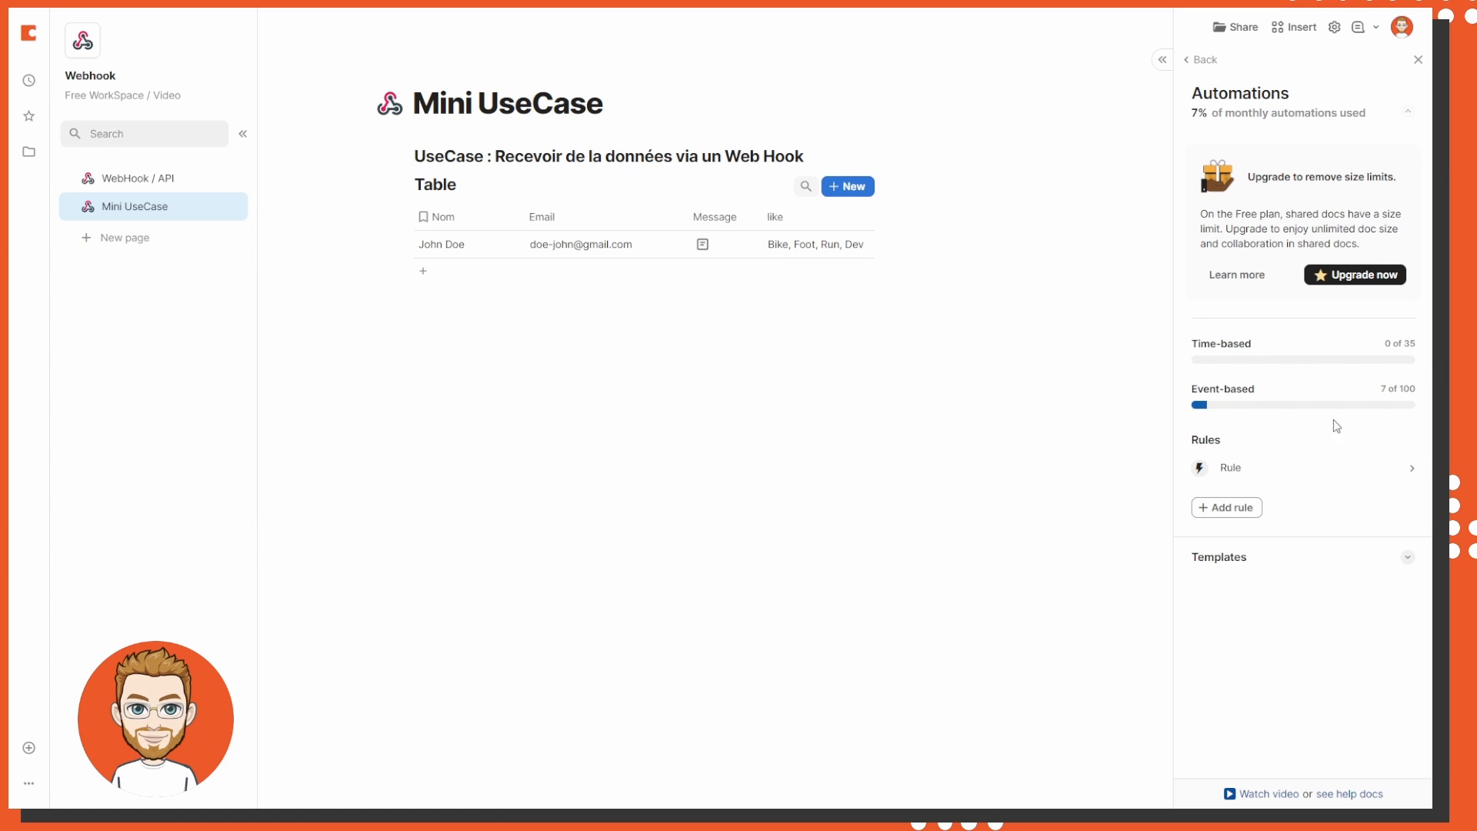
double_click(1407, 388)
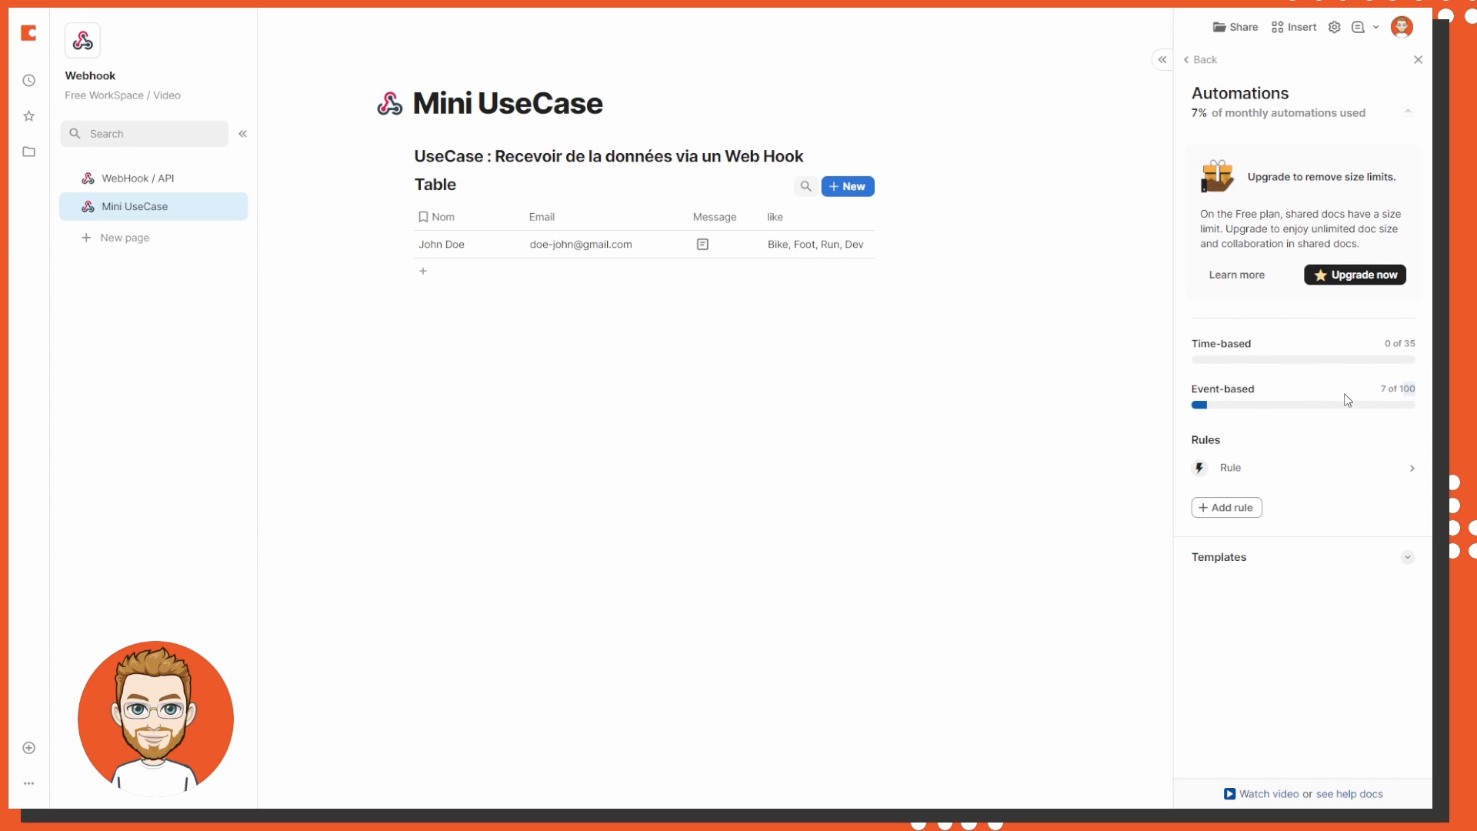